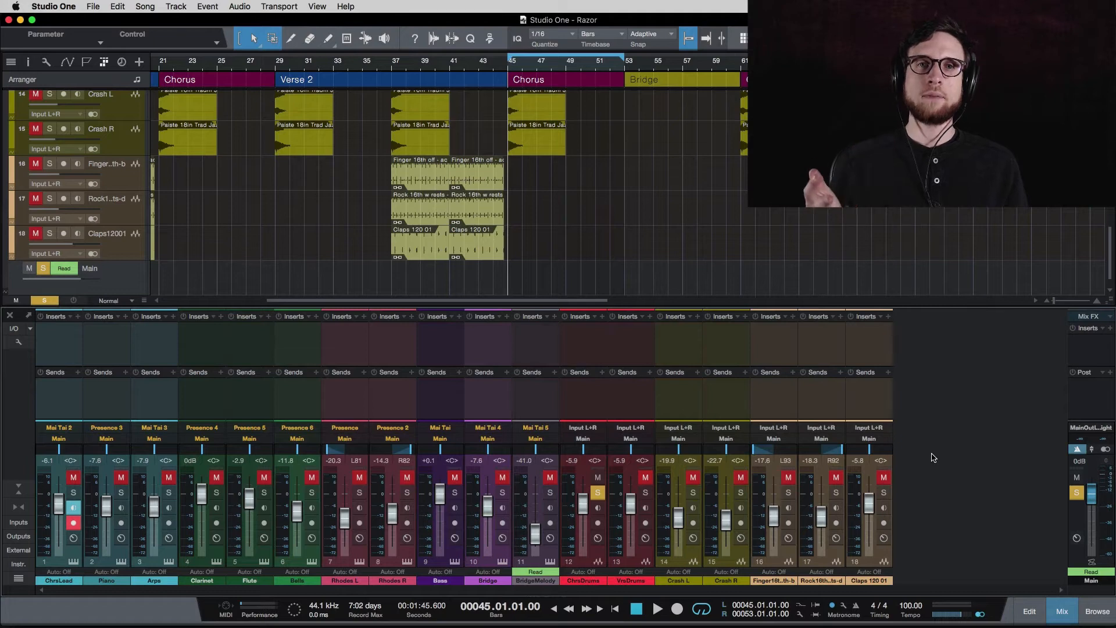
Step: Select the ChrsDrums clip starting at bar 45 in the second Chorus and zoom in on it horizontally
scroll(652, 232, "up", 5)
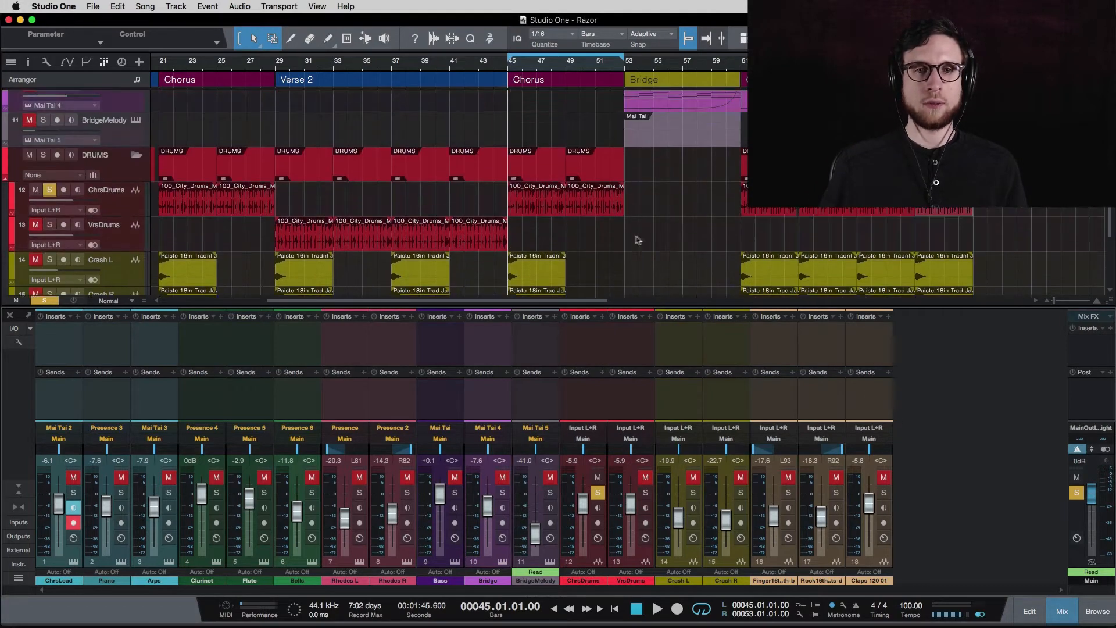
left_click(537, 206)
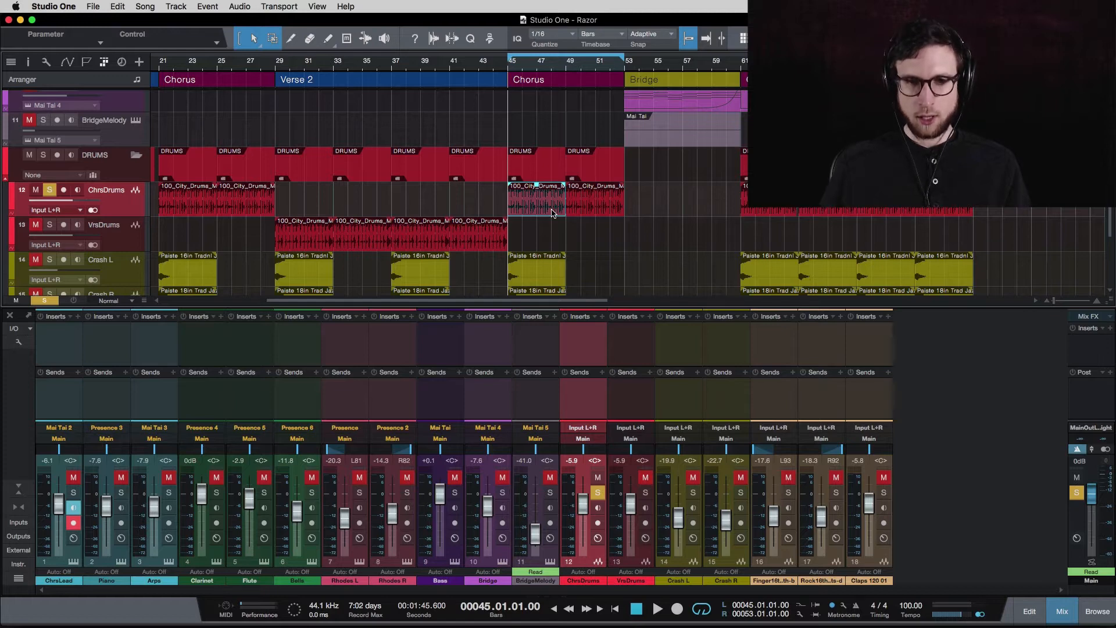
key("e")
key("e")
key("e")
key("e")
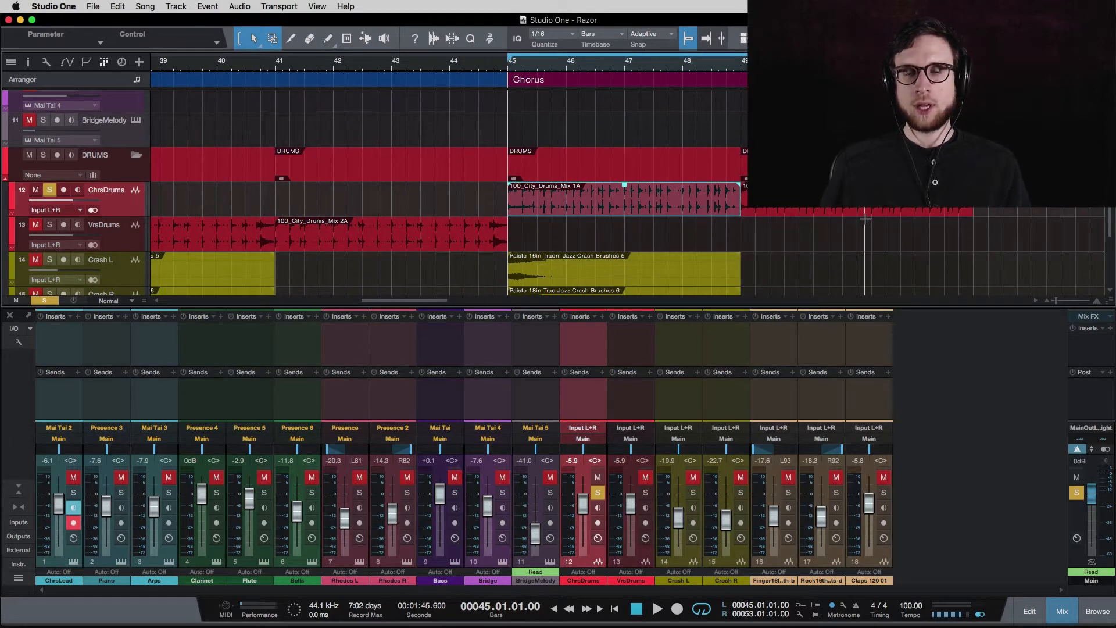
scroll(866, 219, "right", 3)
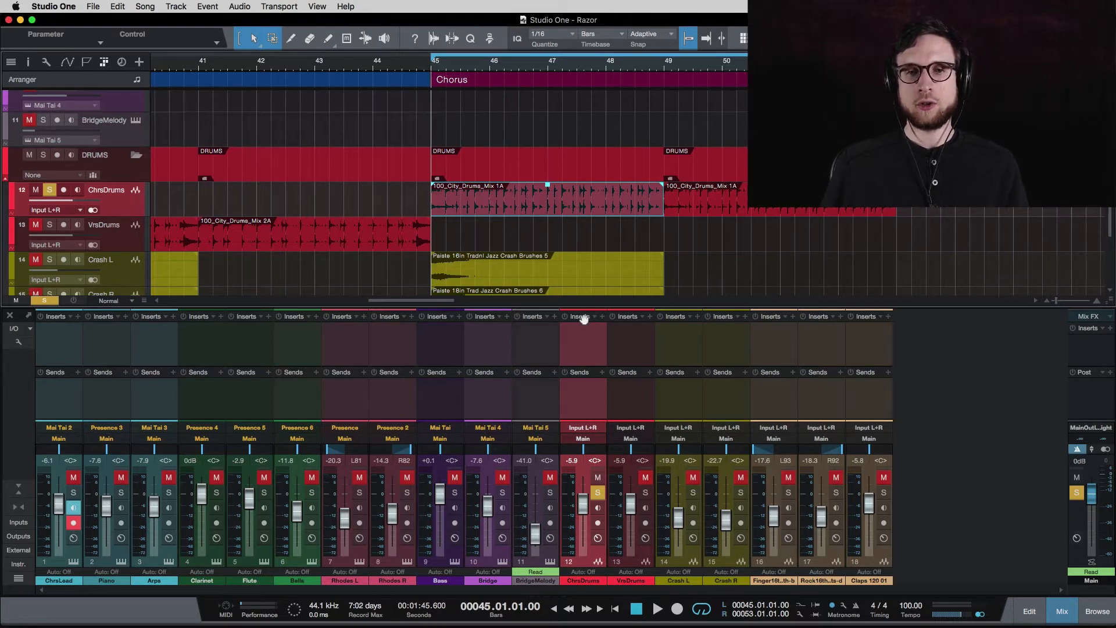
Step: Try Room Reverb as a direct insert on the ChrsDrums channel and remove the insert again
left_click(603, 317)
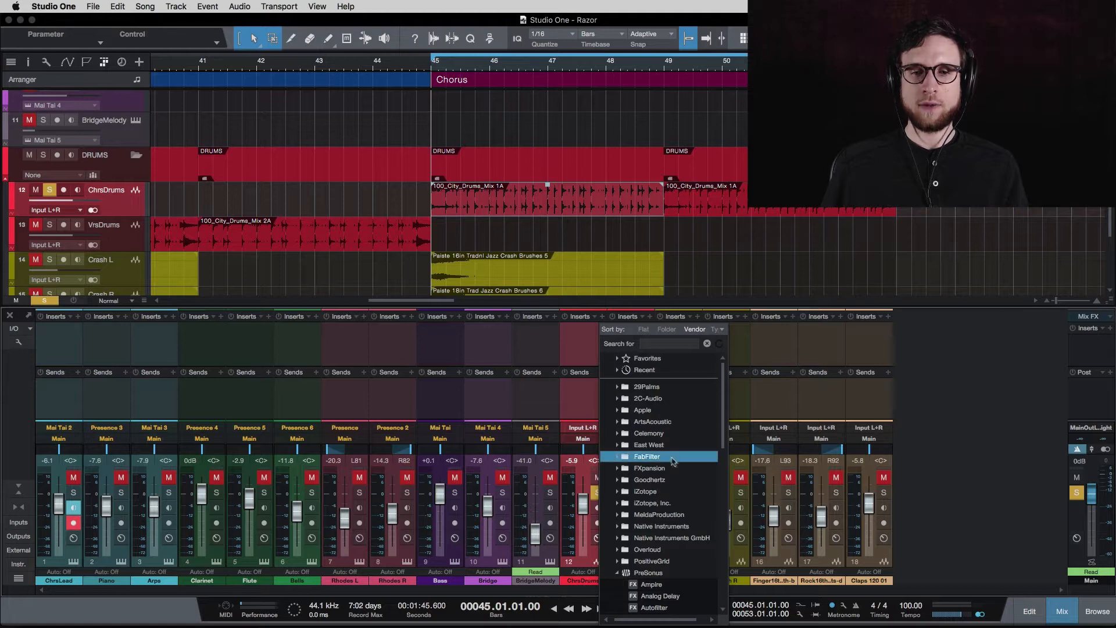
scroll(674, 465, "down", 5)
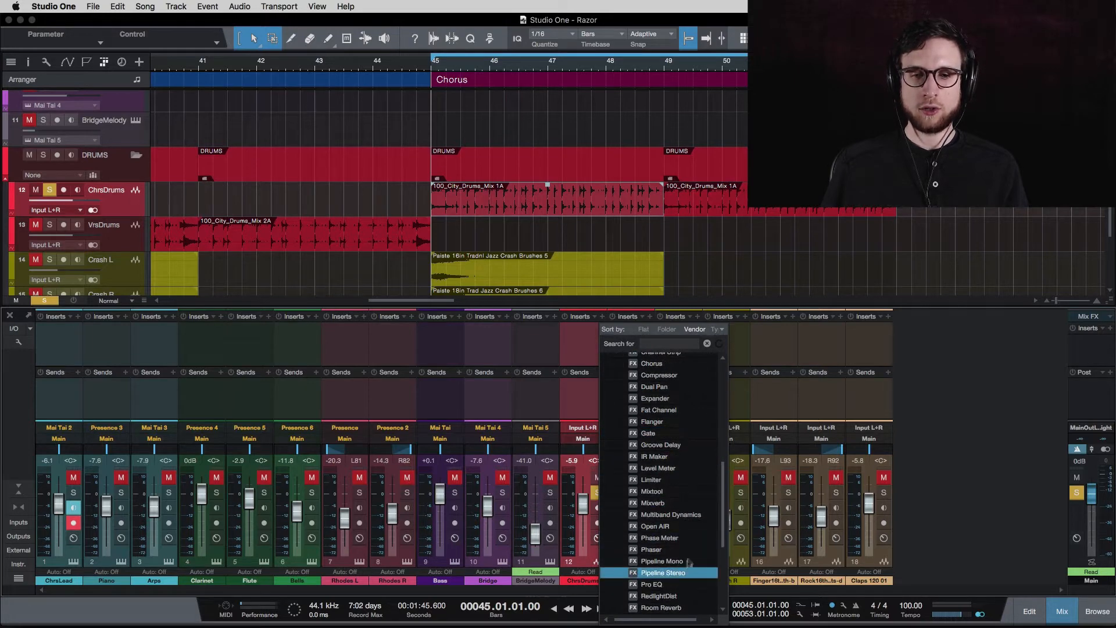
scroll(686, 576, "down", 1)
left_click(663, 596)
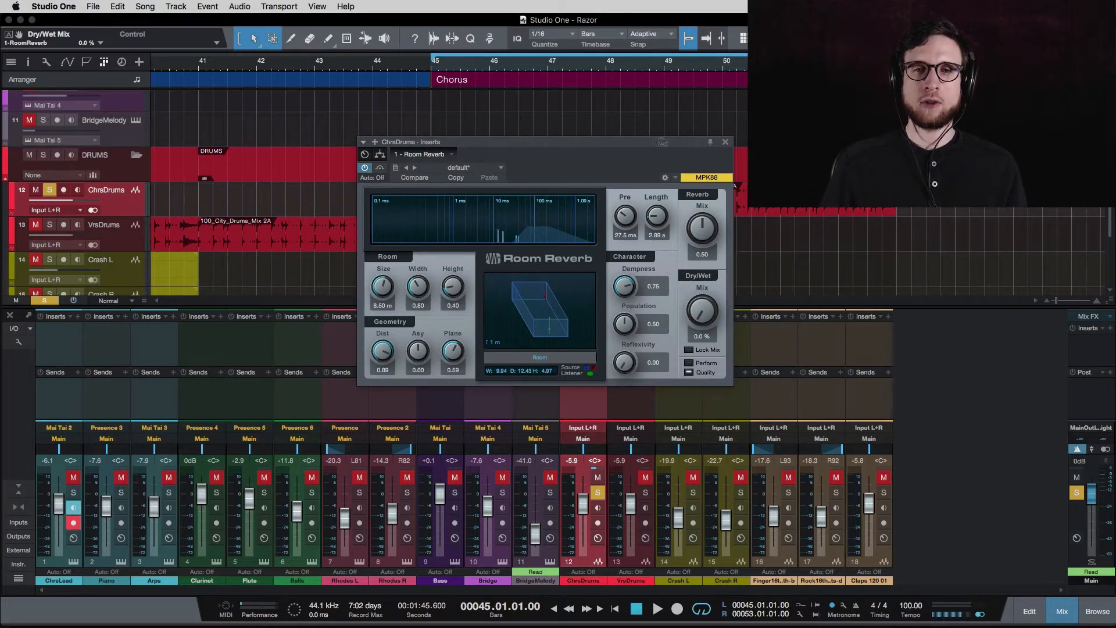
left_click(725, 141)
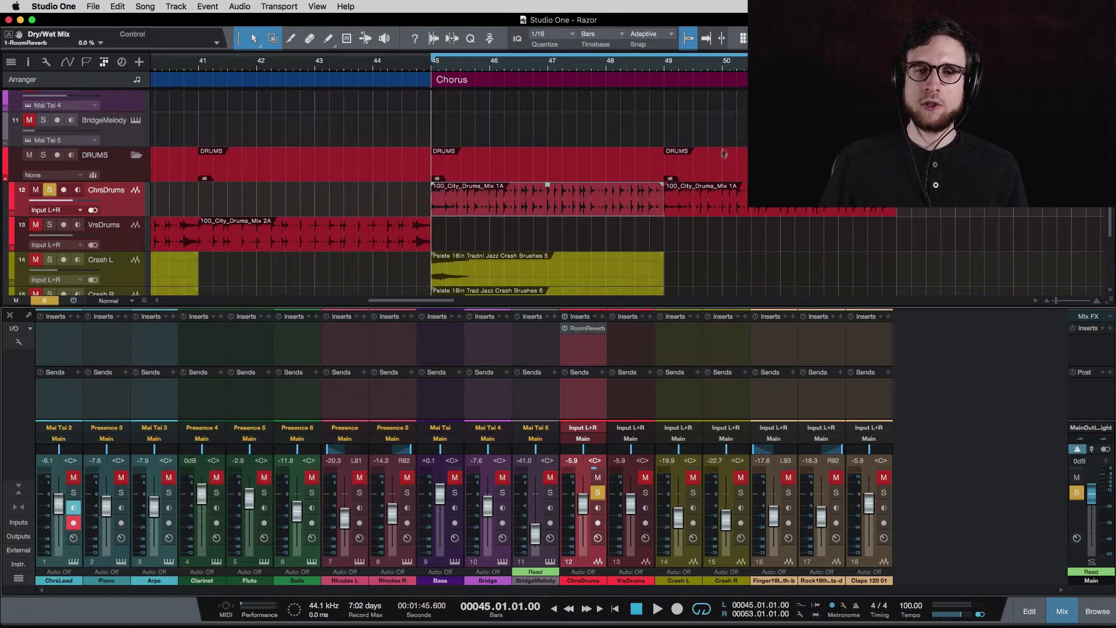
left_click(605, 329)
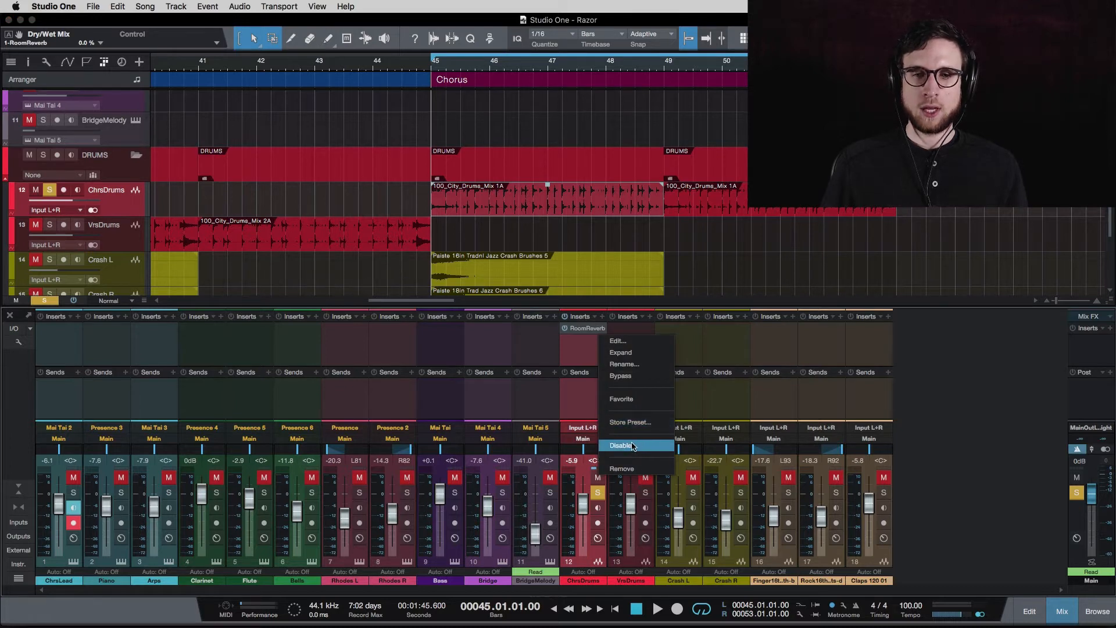
left_click(631, 469)
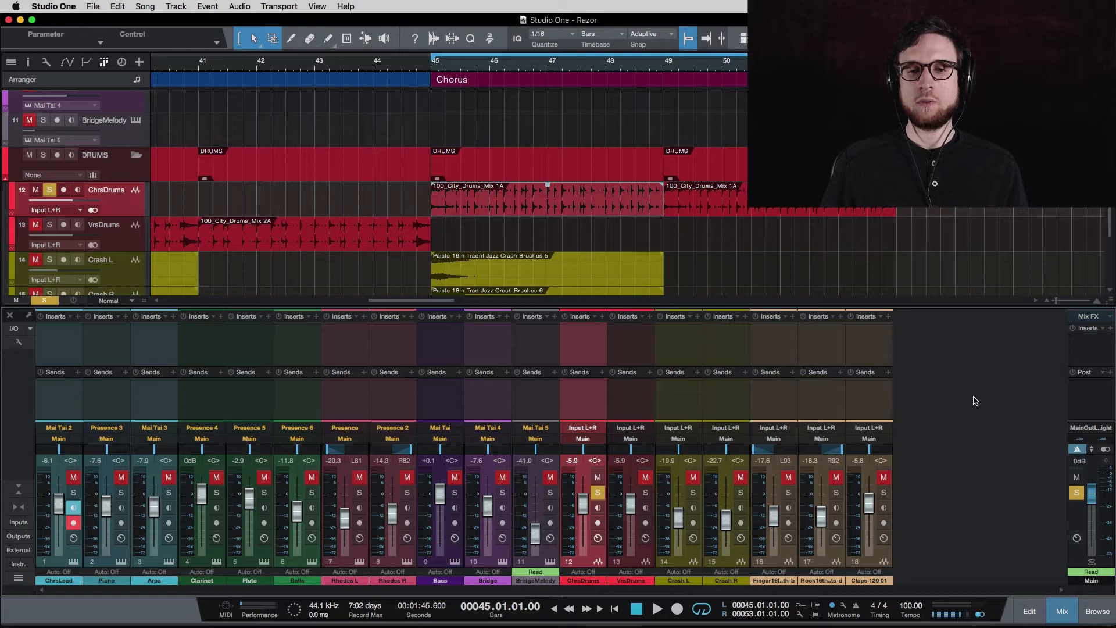
Step: Add an FX channel to the mixer and name it Verb
right_click(929, 384)
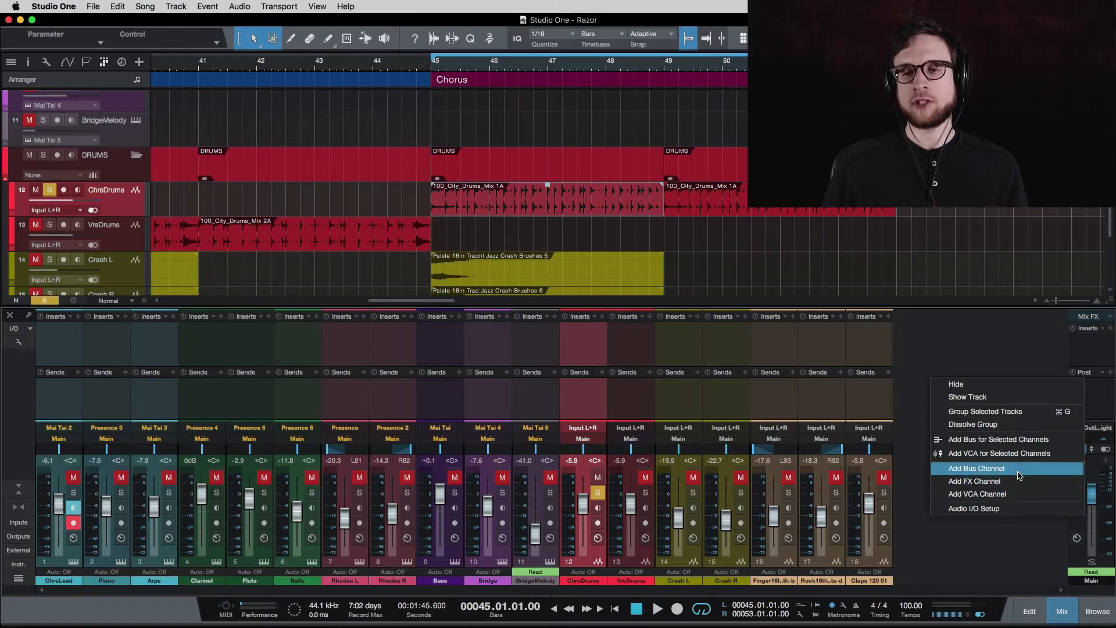
left_click(974, 481)
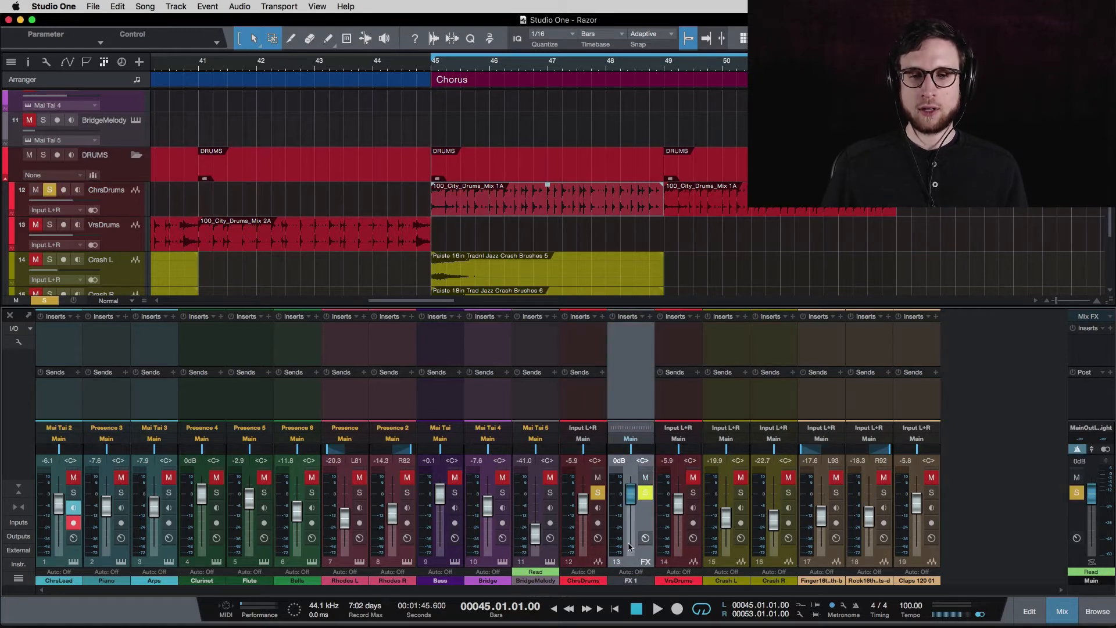
double_click(630, 581)
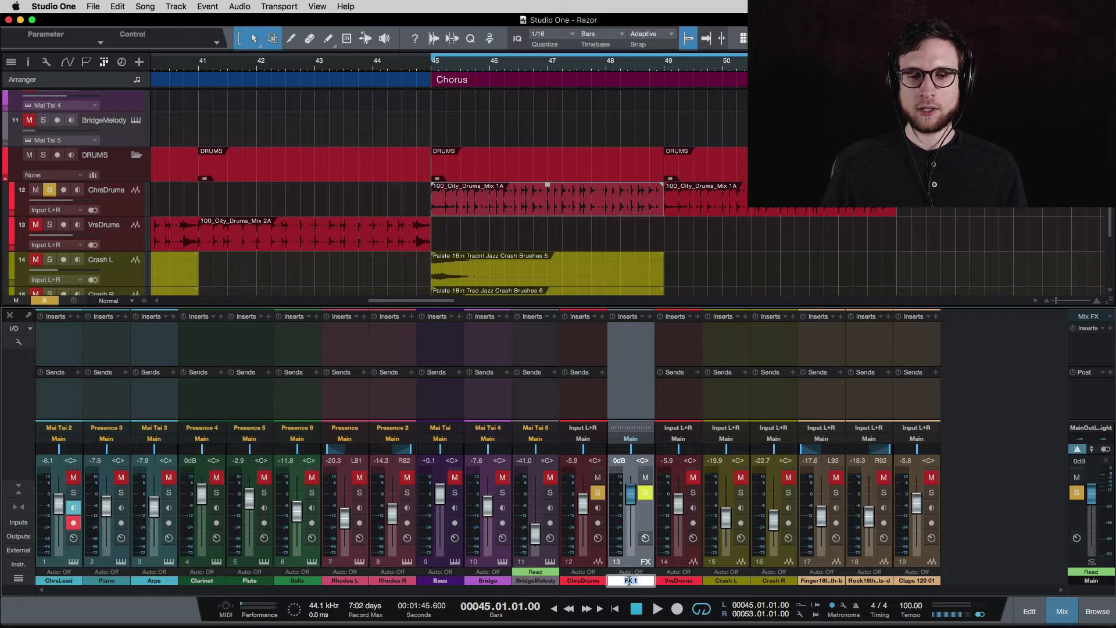
type("Verb")
key("Return")
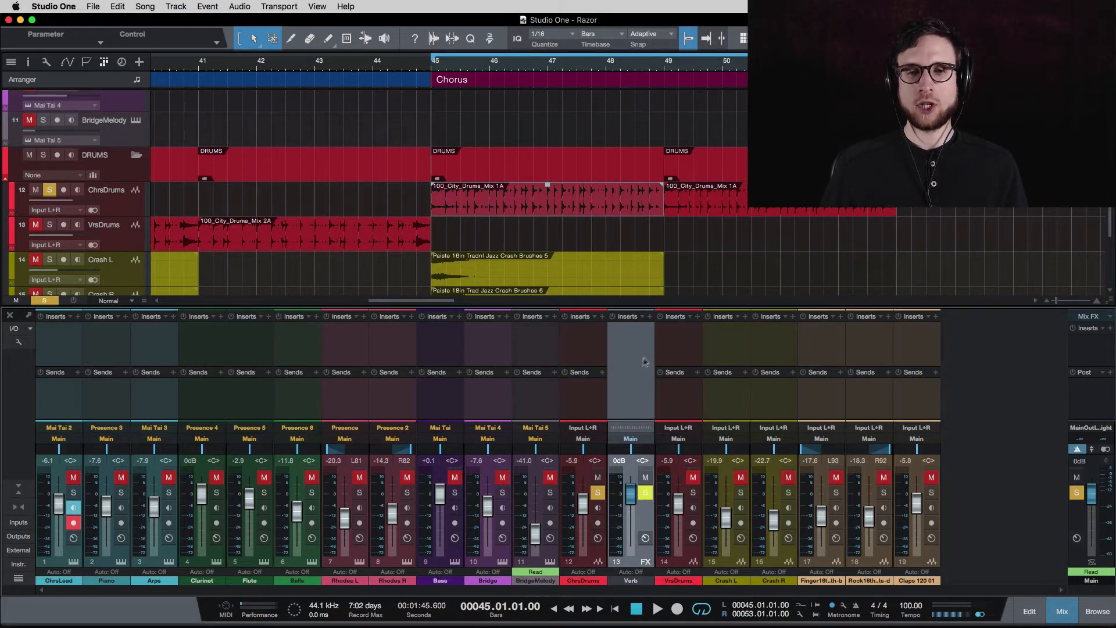
Step: Insert PreSonus Room Reverb on the Verb channel and close the plug-in window
left_click(650, 317)
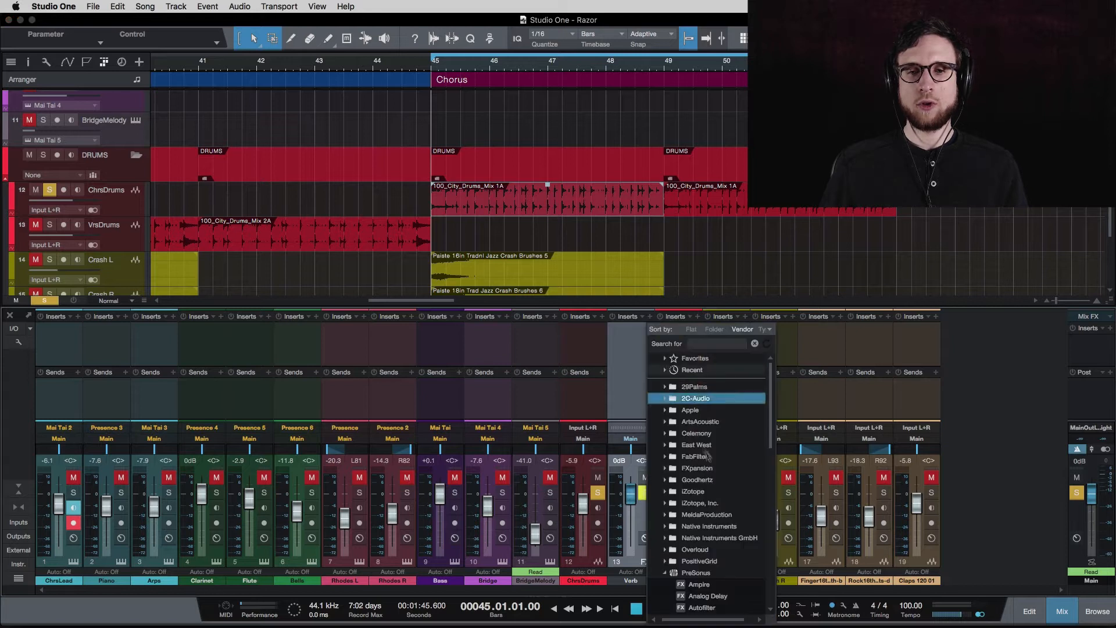
scroll(716, 472, "down", 2)
scroll(716, 472, "down", 4)
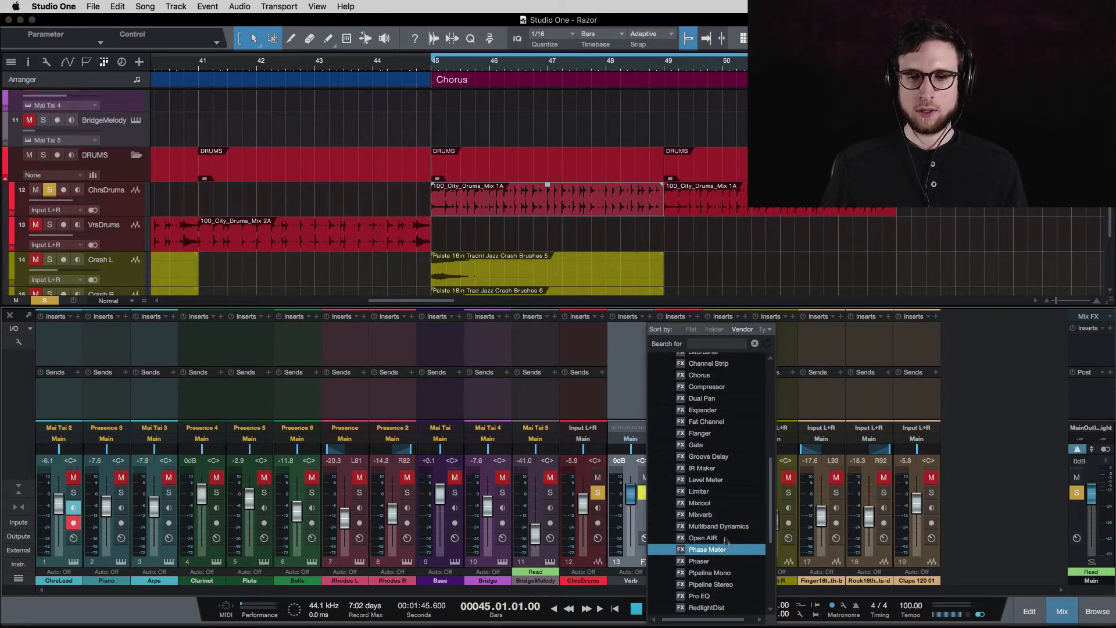
scroll(732, 582, "down", 2)
left_click(732, 585)
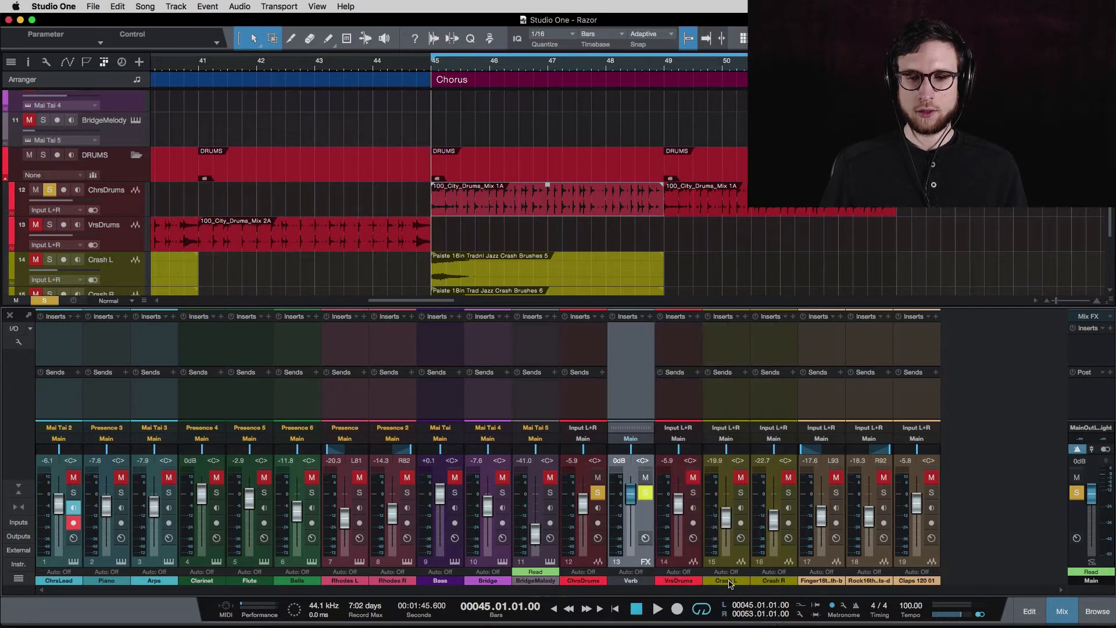
left_click_drag(649, 217, 820, 184)
left_click(918, 169)
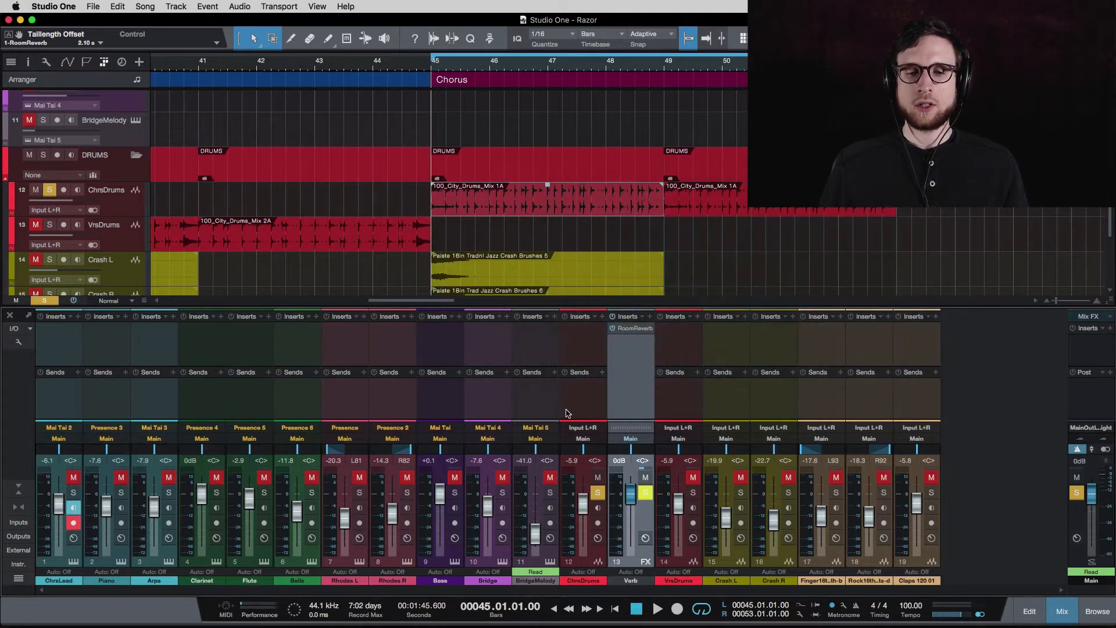
Step: Add a send from the ChrsDrums channel to the Verb channel
left_click(584, 407)
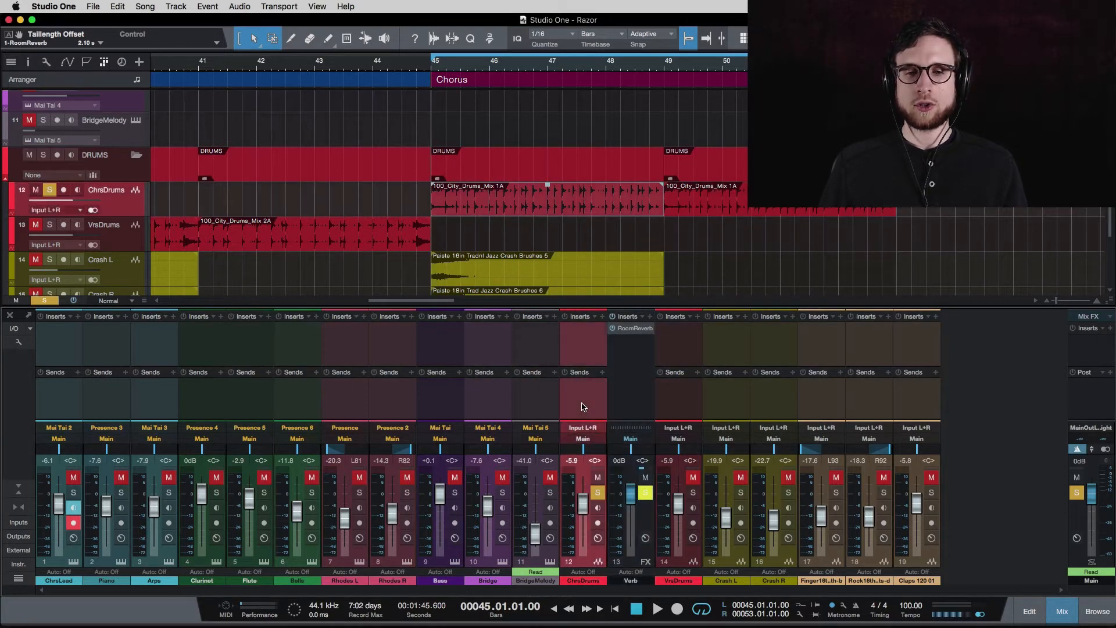
left_click(603, 374)
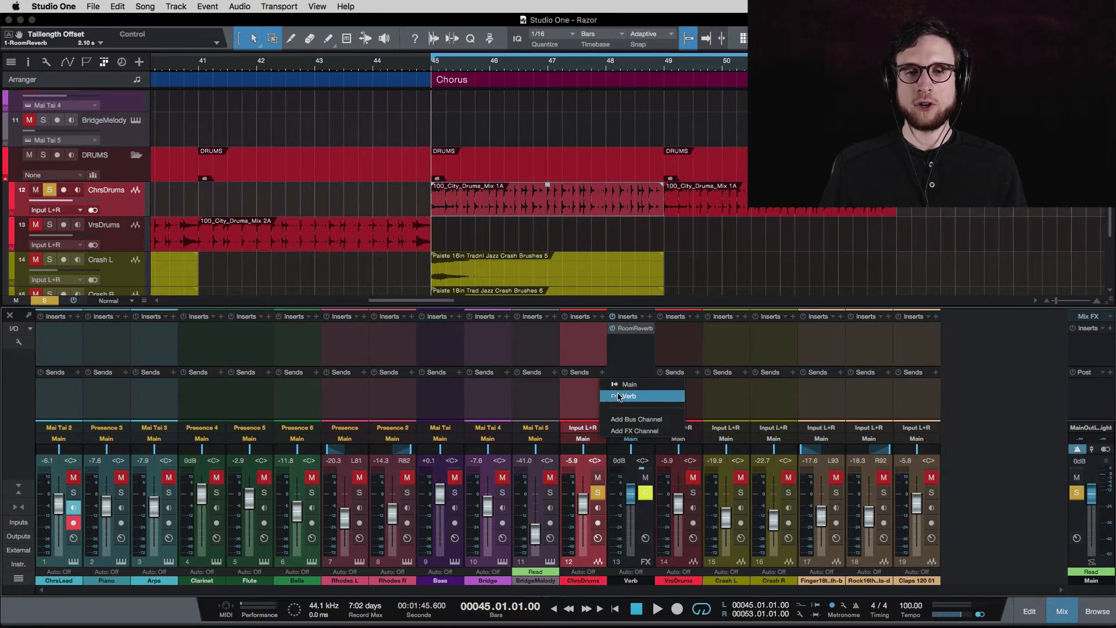
left_click(620, 397)
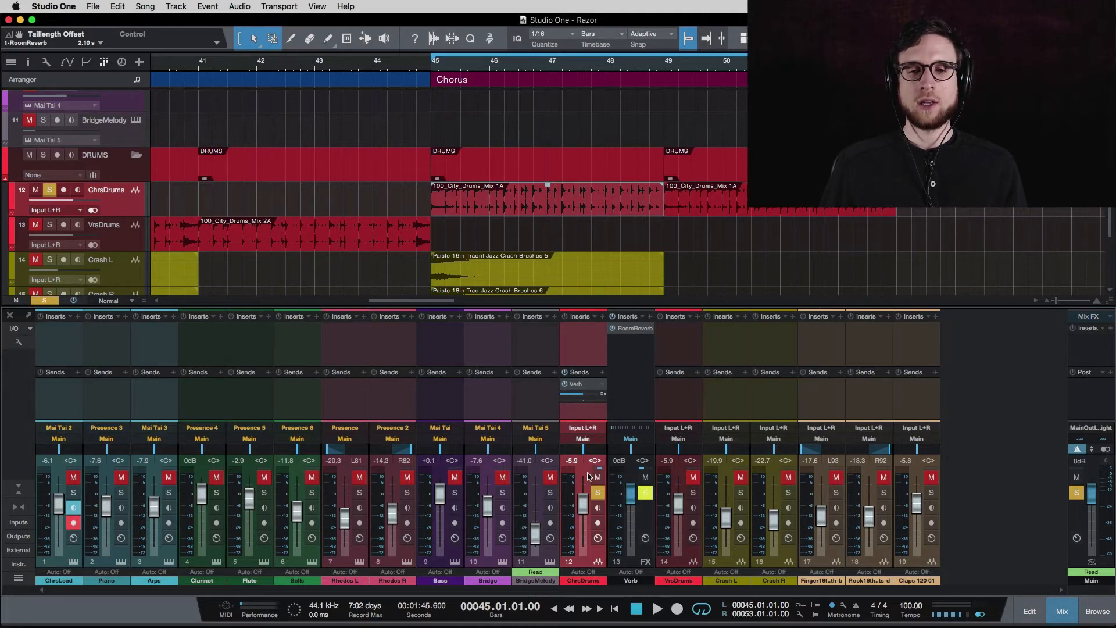
Step: Play the Chorus drums from bar 45 to hear the Verb send, and stop playback
key("space")
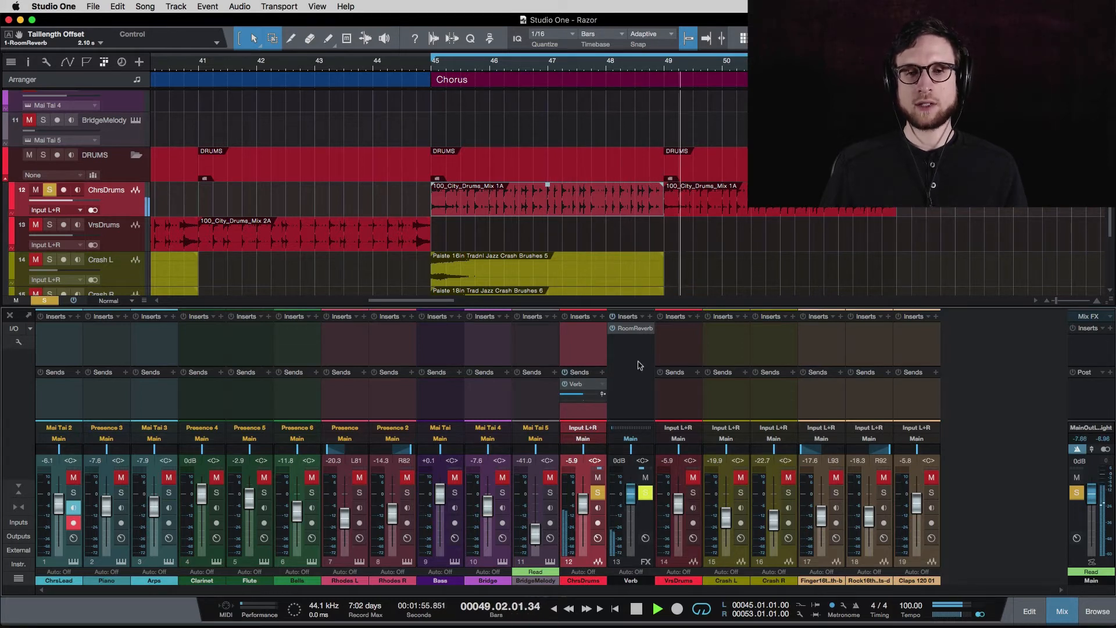
left_click(636, 381)
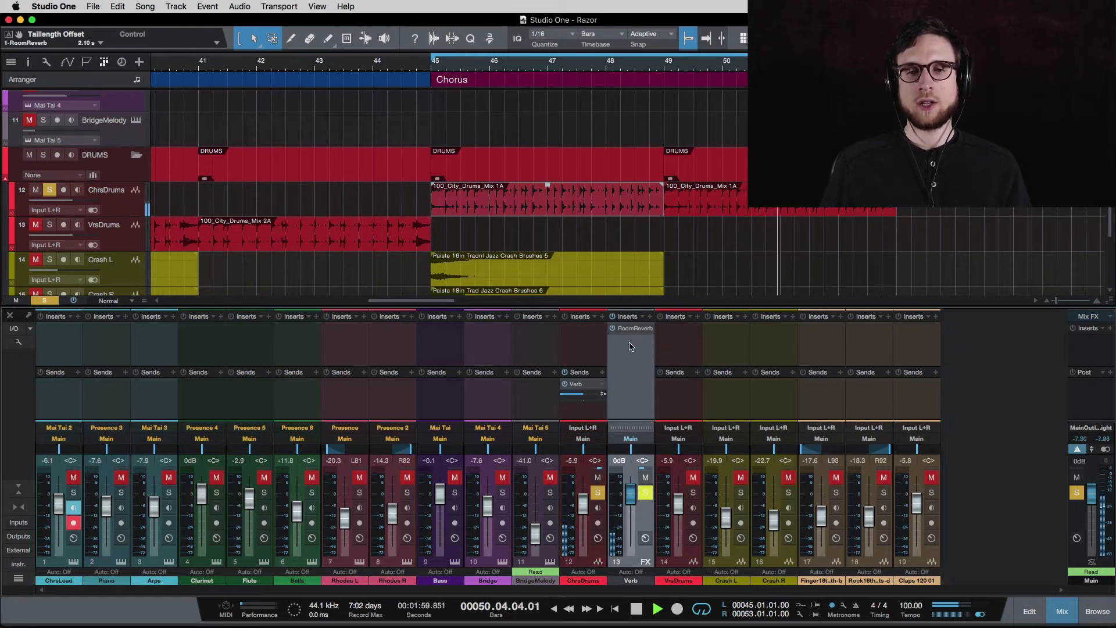
key("space")
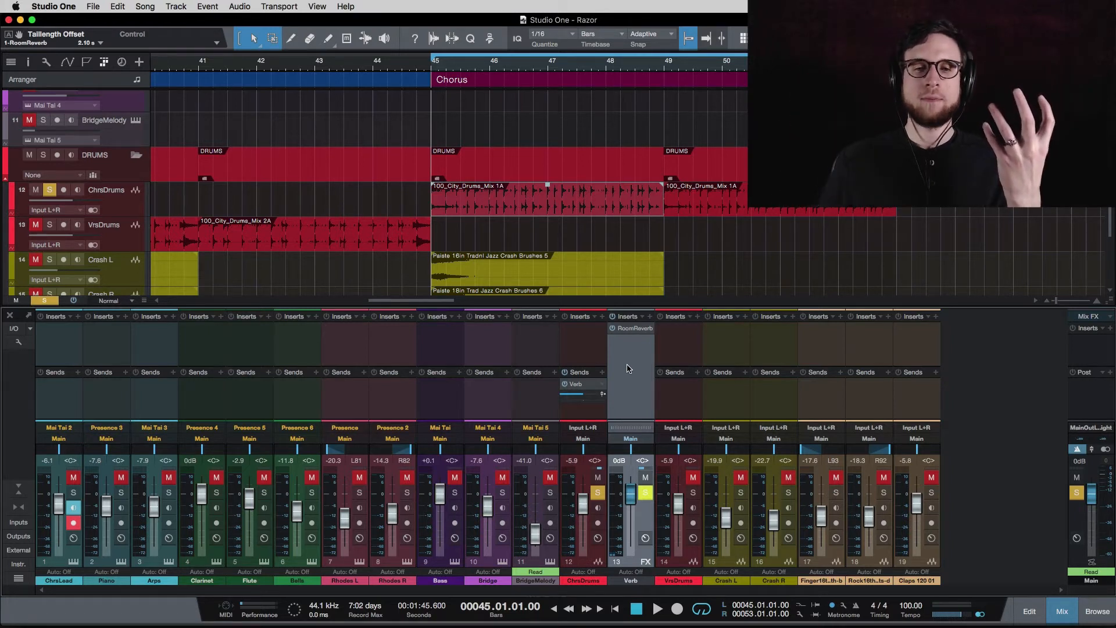
Step: Examine the Room Reverb settings on the Verb channel and the ChrsDrums channel that feeds it
left_click(631, 330)
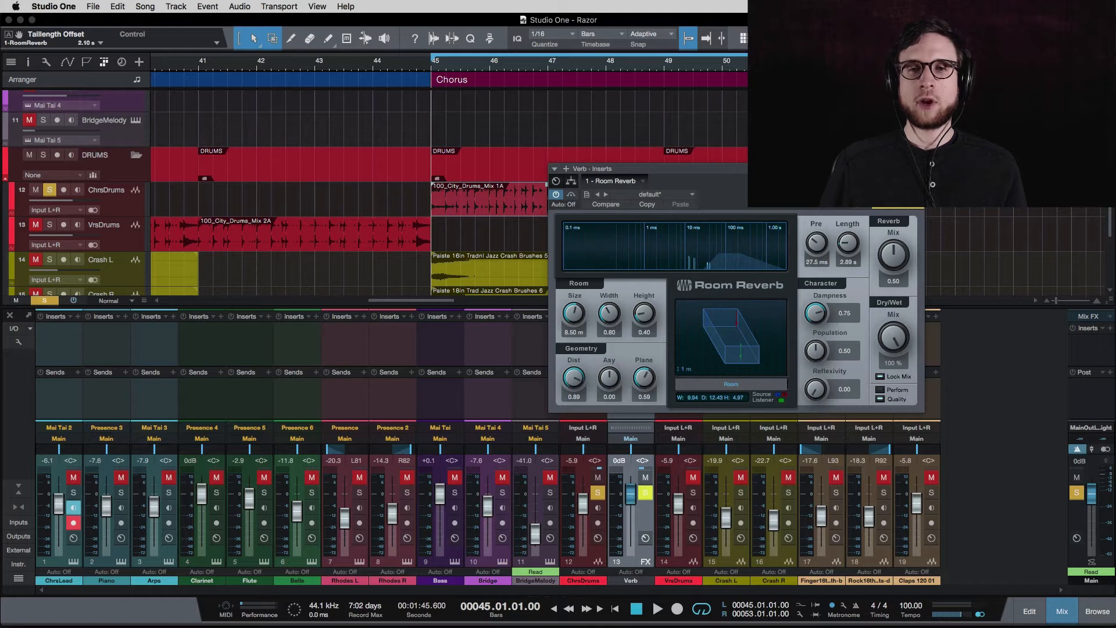
key("super+w")
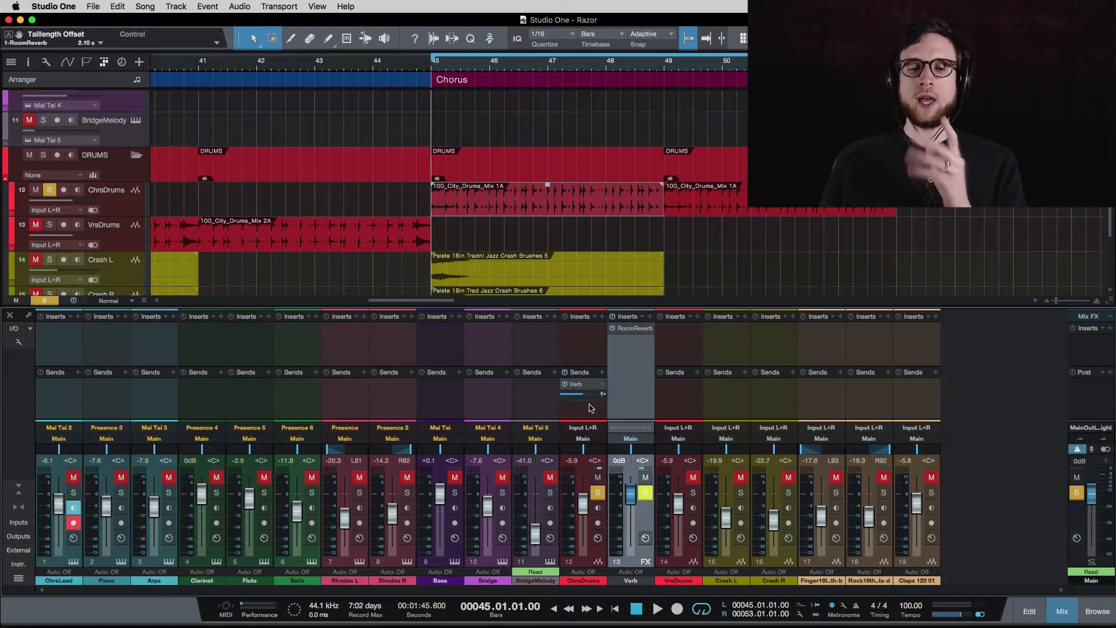
left_click(589, 349)
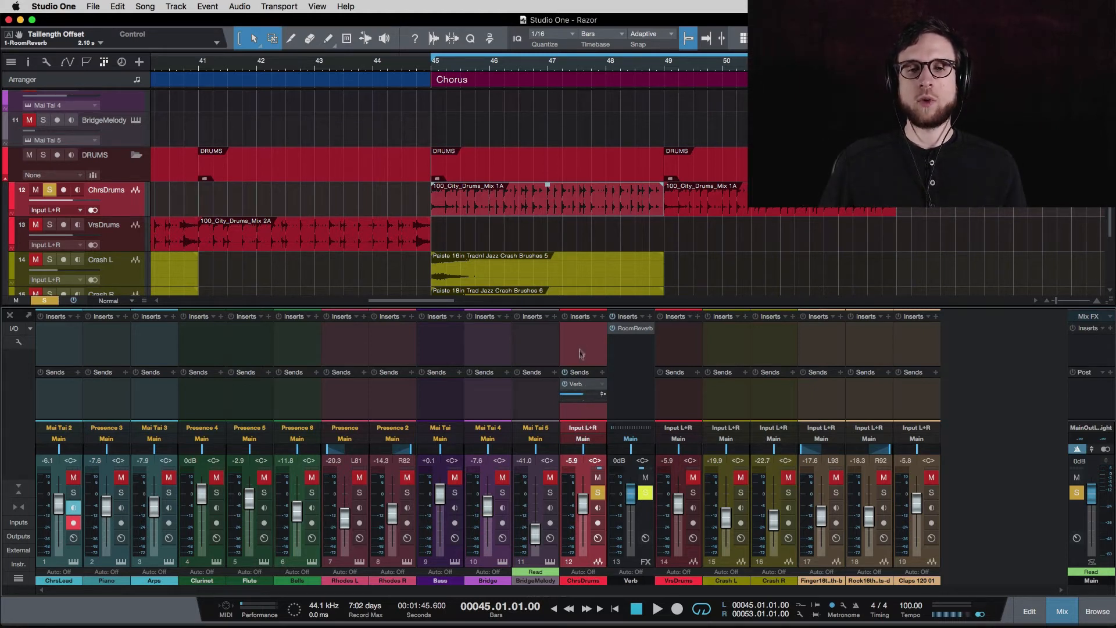
left_click(622, 387)
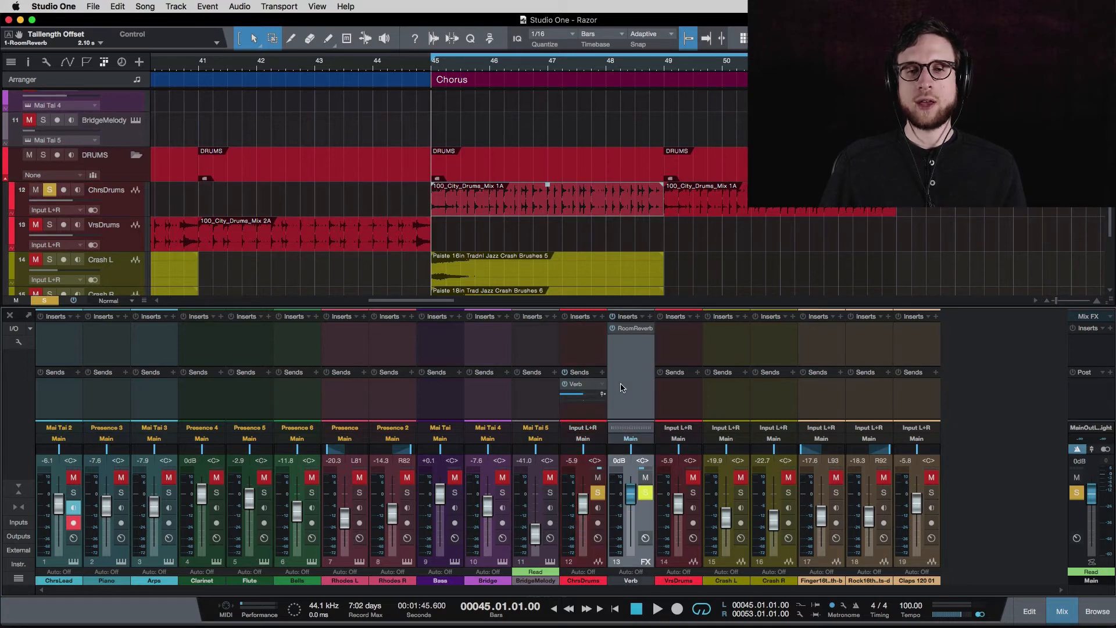
left_click(633, 329)
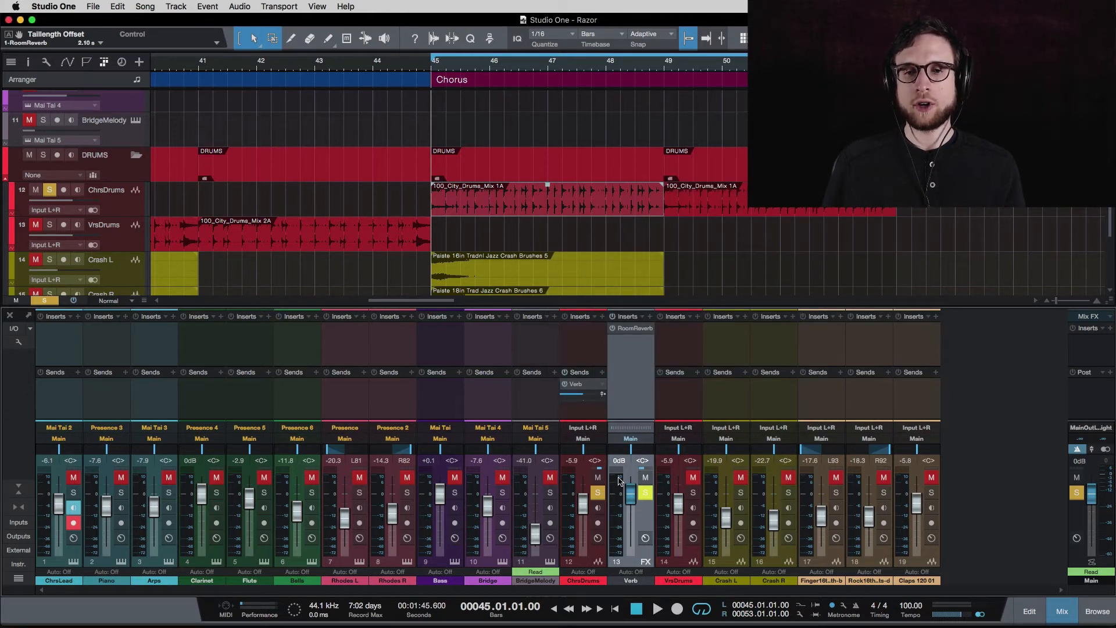
left_click(589, 359)
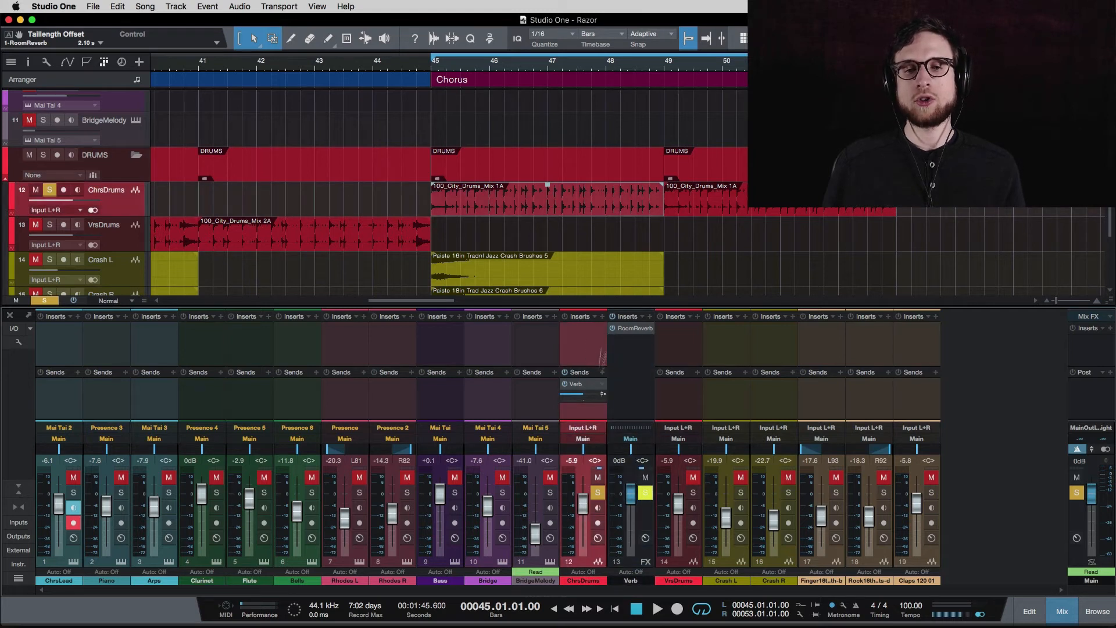
left_click(610, 395)
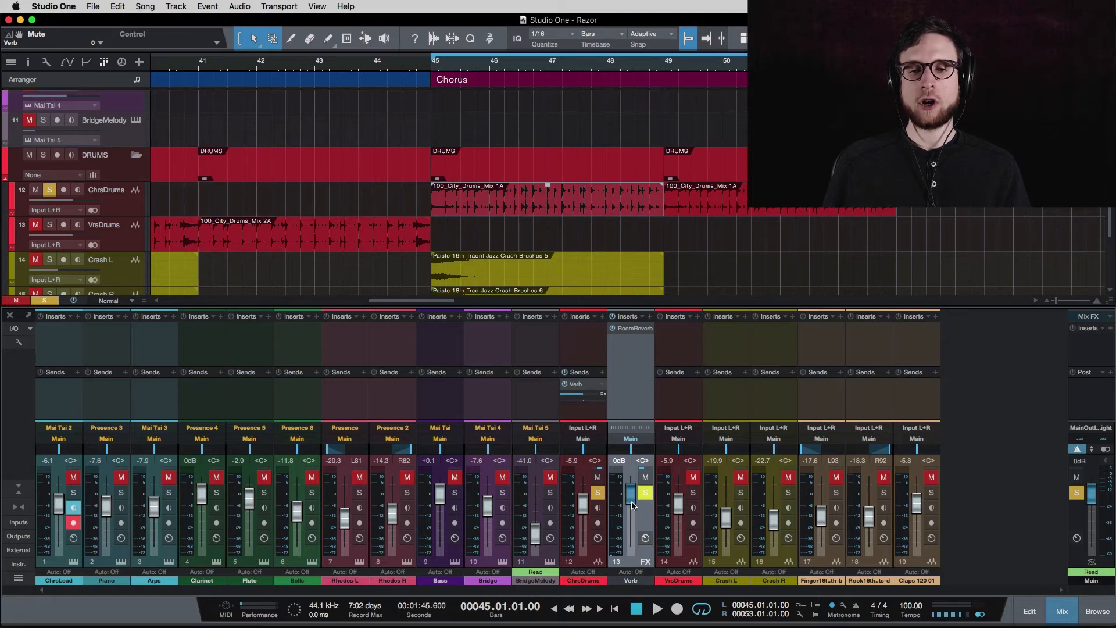
Step: Lower the Verb channel's fader to -∞, play the Chorus drums, and raise the fader to +10.0 dB during playback
left_click_drag(634, 506, 632, 583)
key("space")
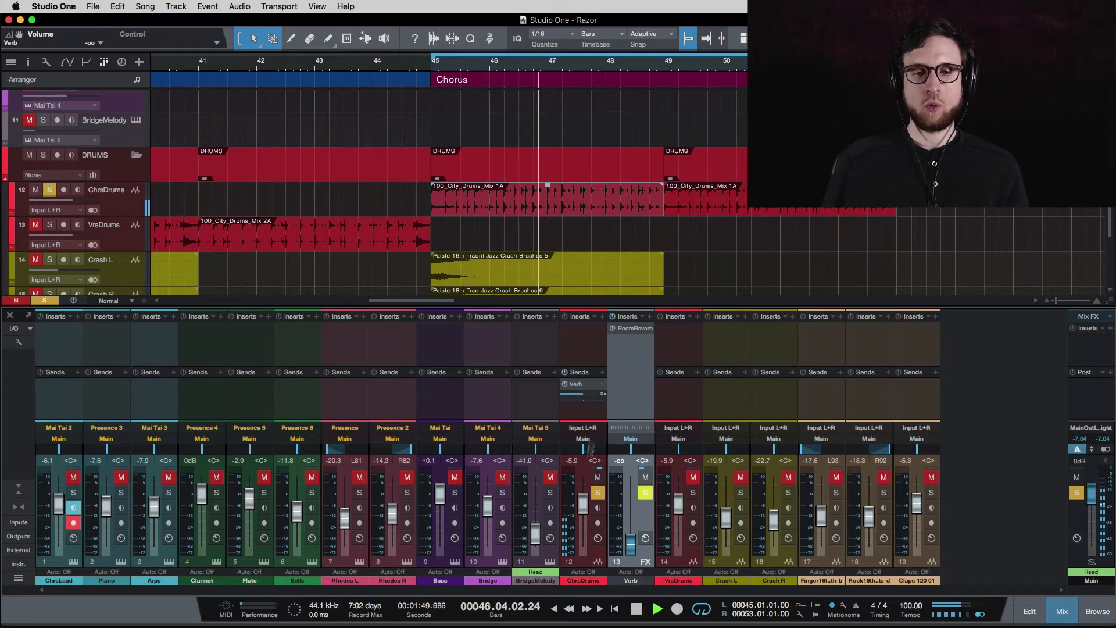
left_click(584, 339)
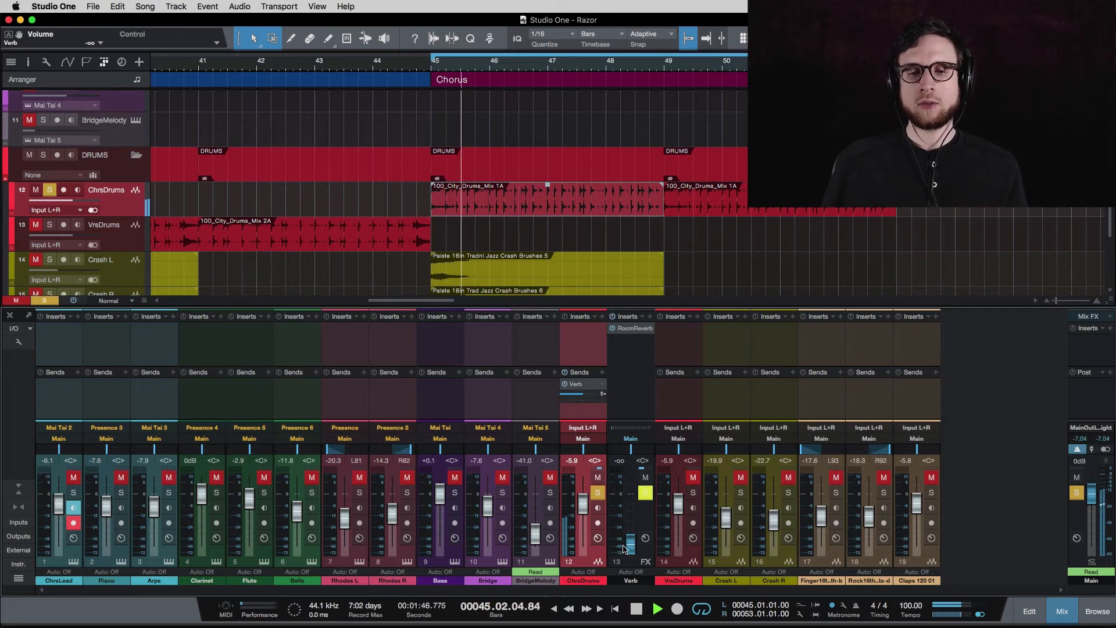
left_click_drag(630, 543, 634, 586)
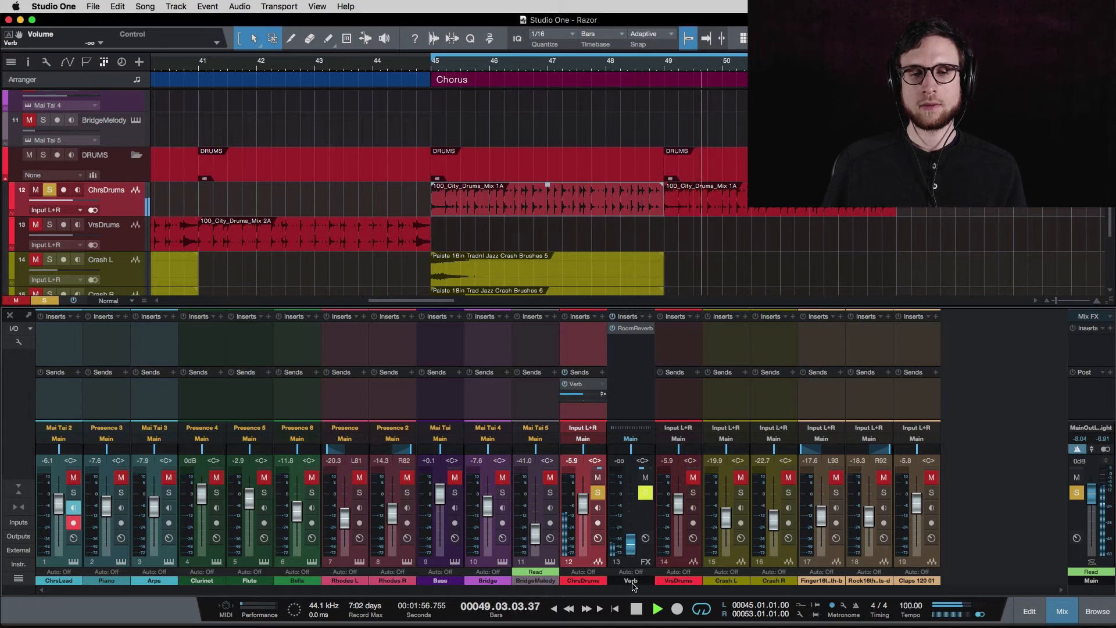
left_click_drag(631, 544, 630, 464)
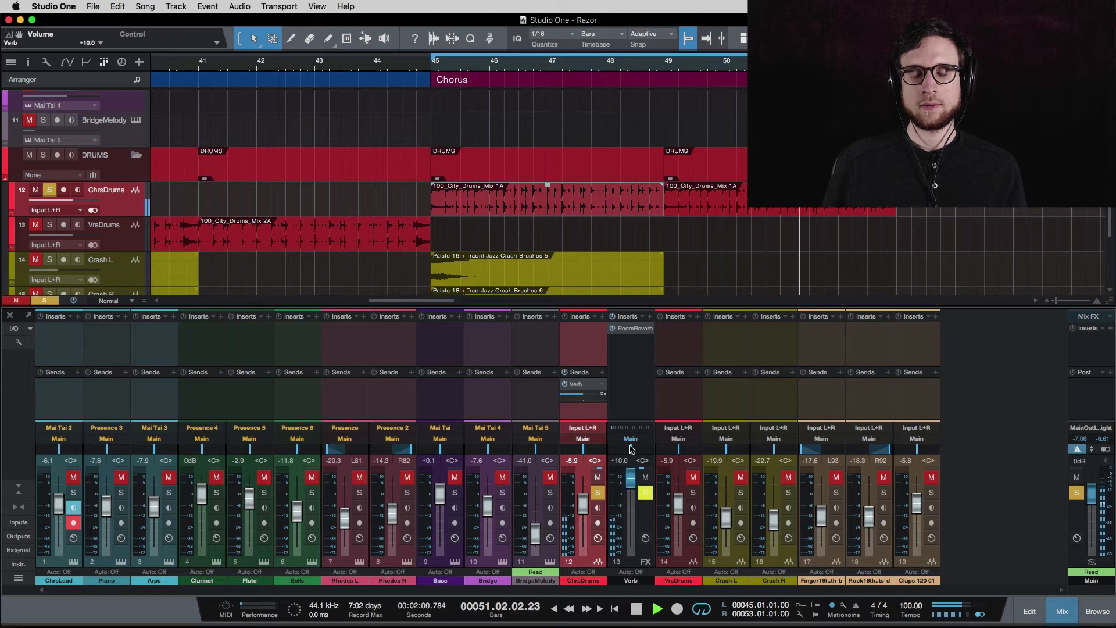
Step: Lower the Verb channel's fader to -6.1 dB during playback and stop playback
left_click_drag(631, 478, 629, 503)
key("space")
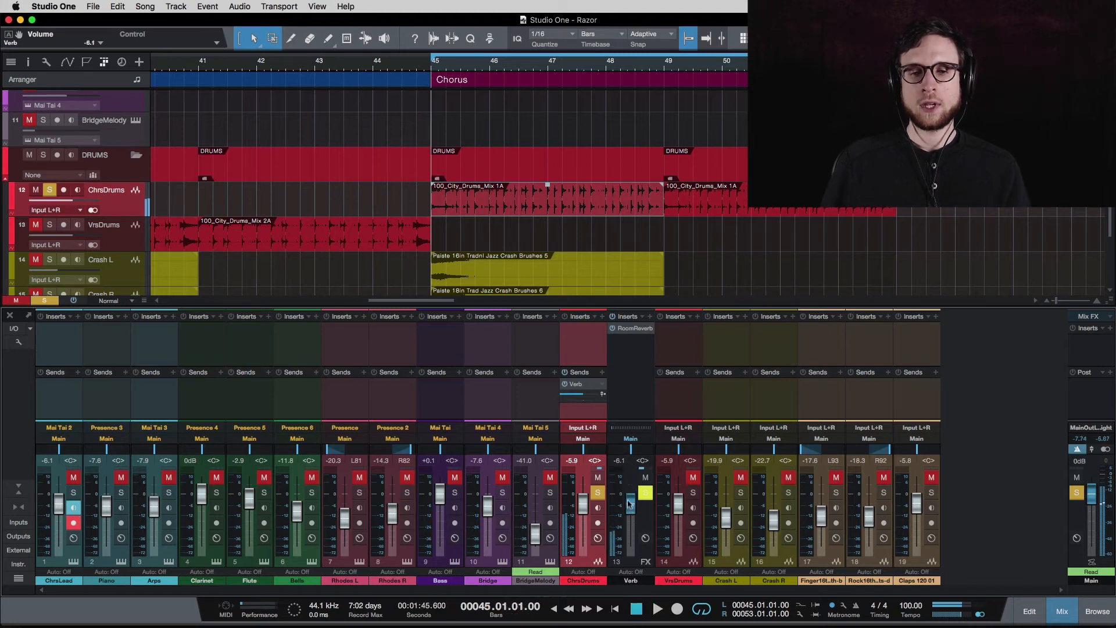
Step: Reset the Verb channel's fader to 0 dB
left_click(628, 381)
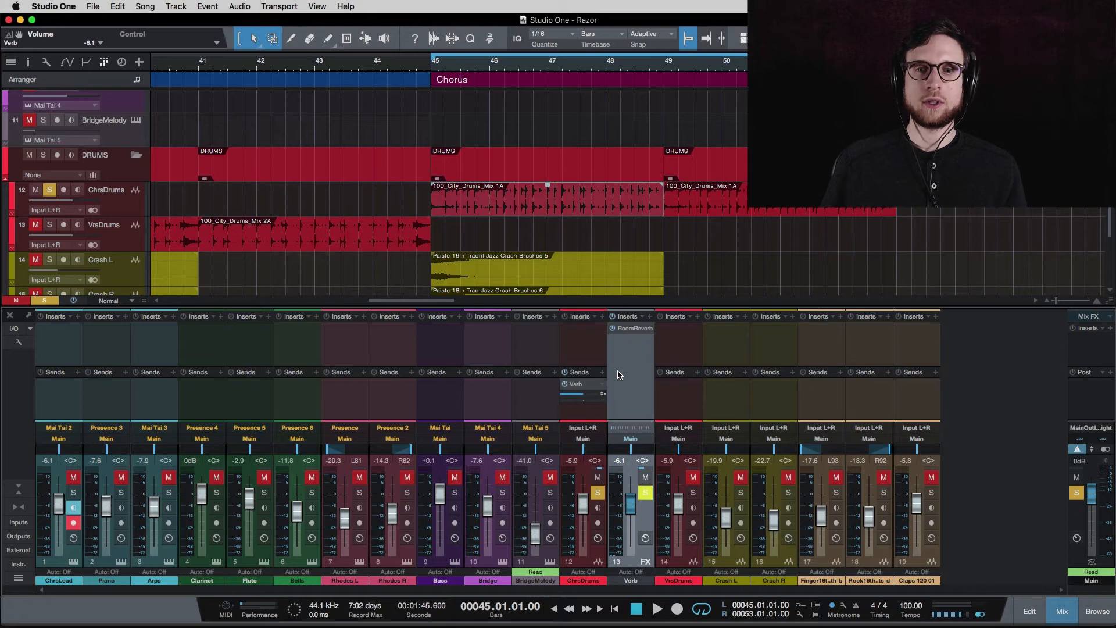
left_click(598, 361)
left_click(641, 367)
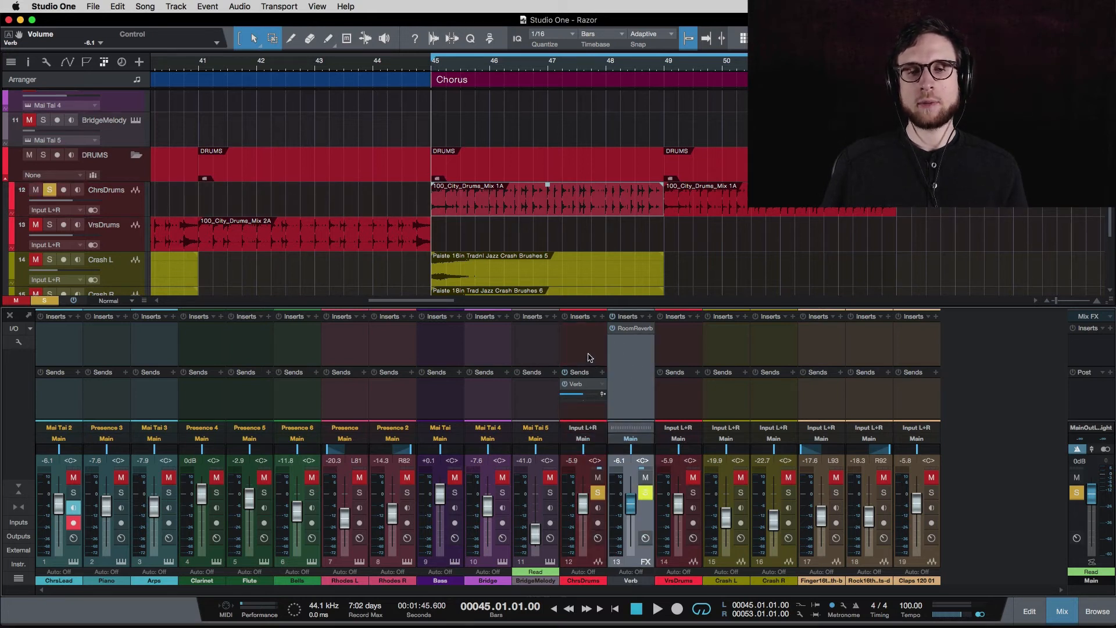
left_click(590, 356)
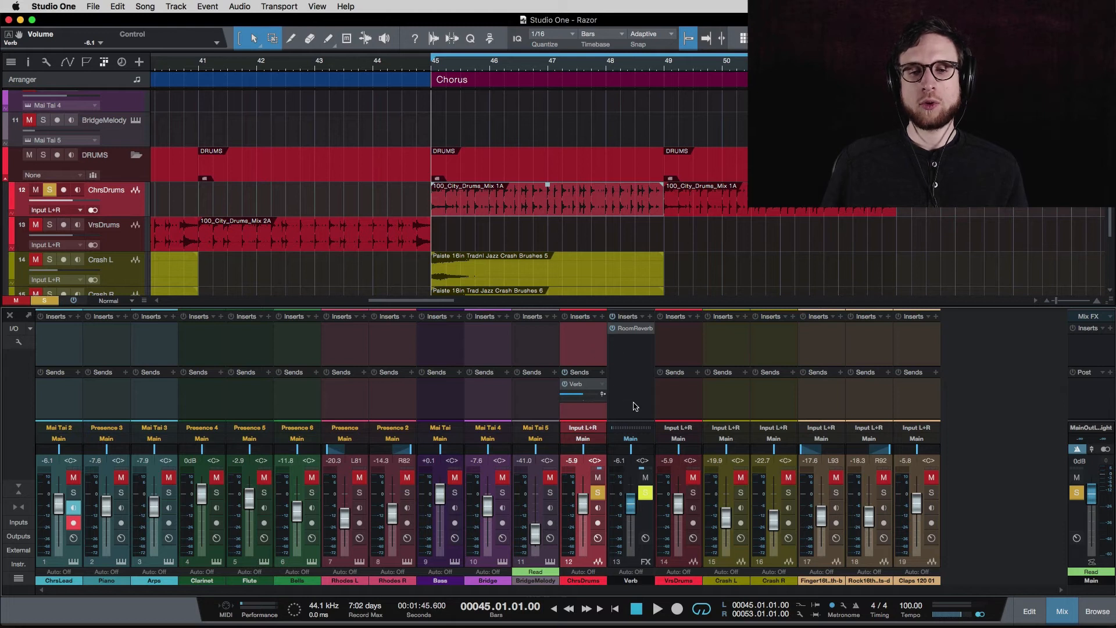
left_click(633, 501, "alt")
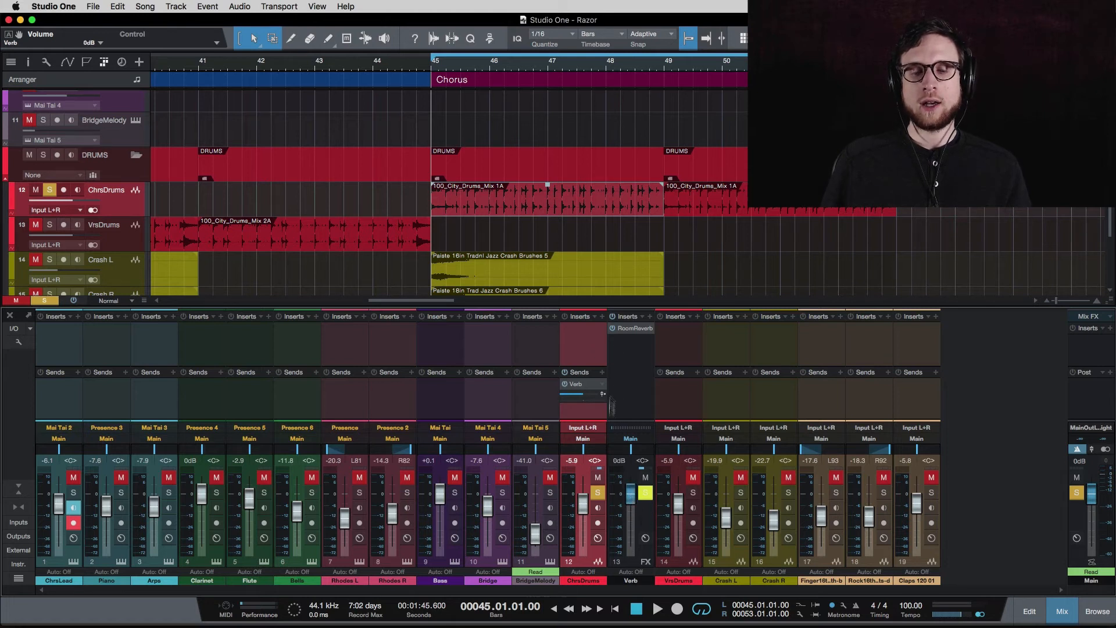
left_click(632, 370)
left_click(583, 338)
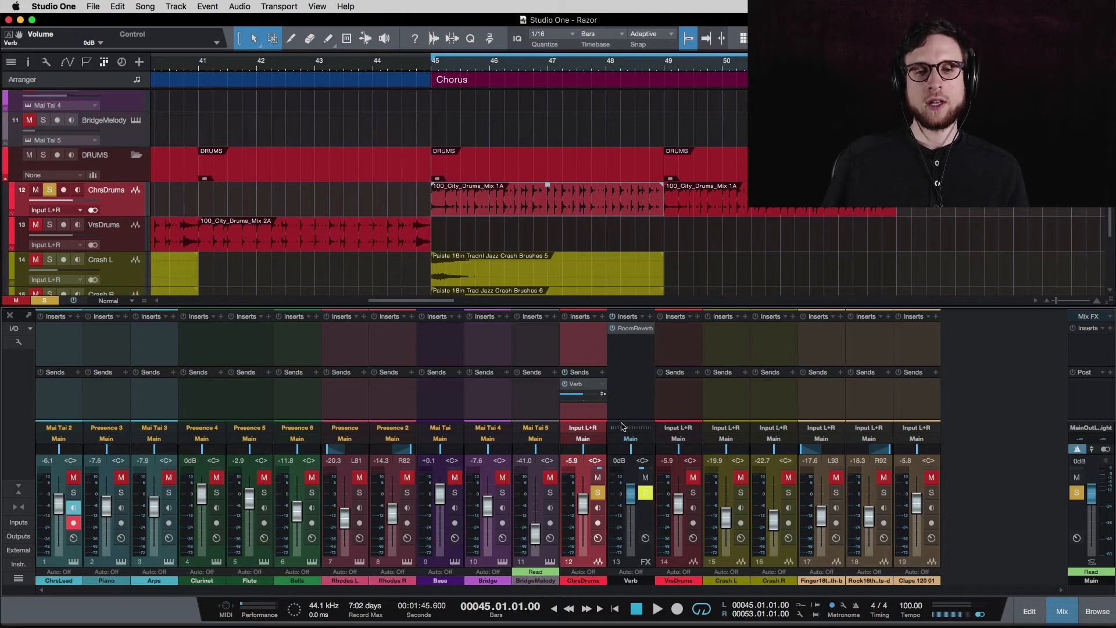
left_click(634, 346)
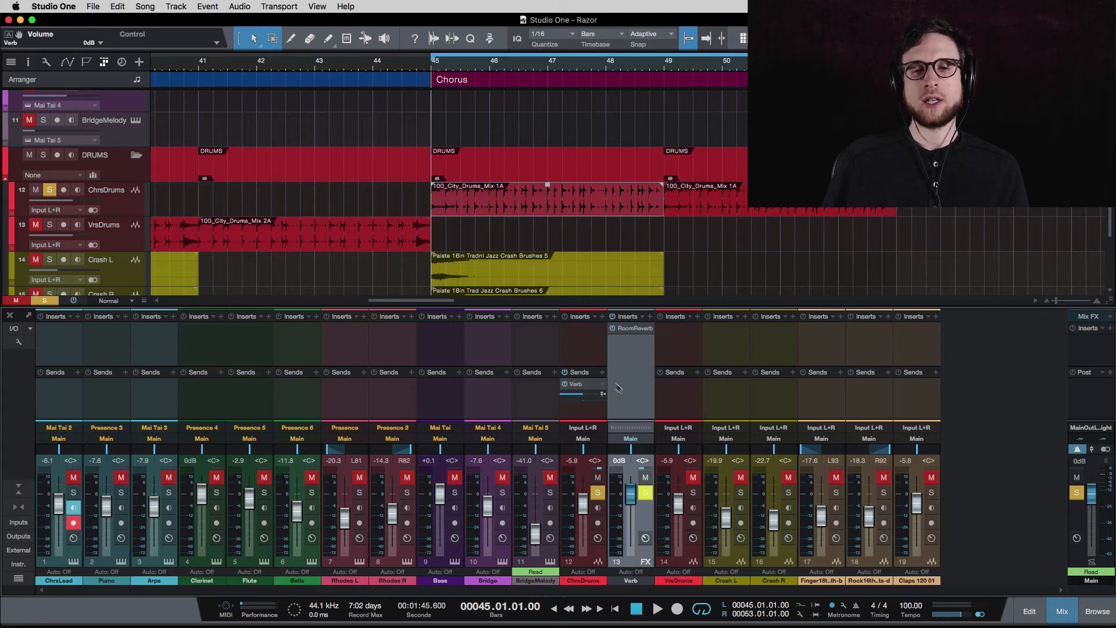
left_click(588, 358)
left_click(626, 364)
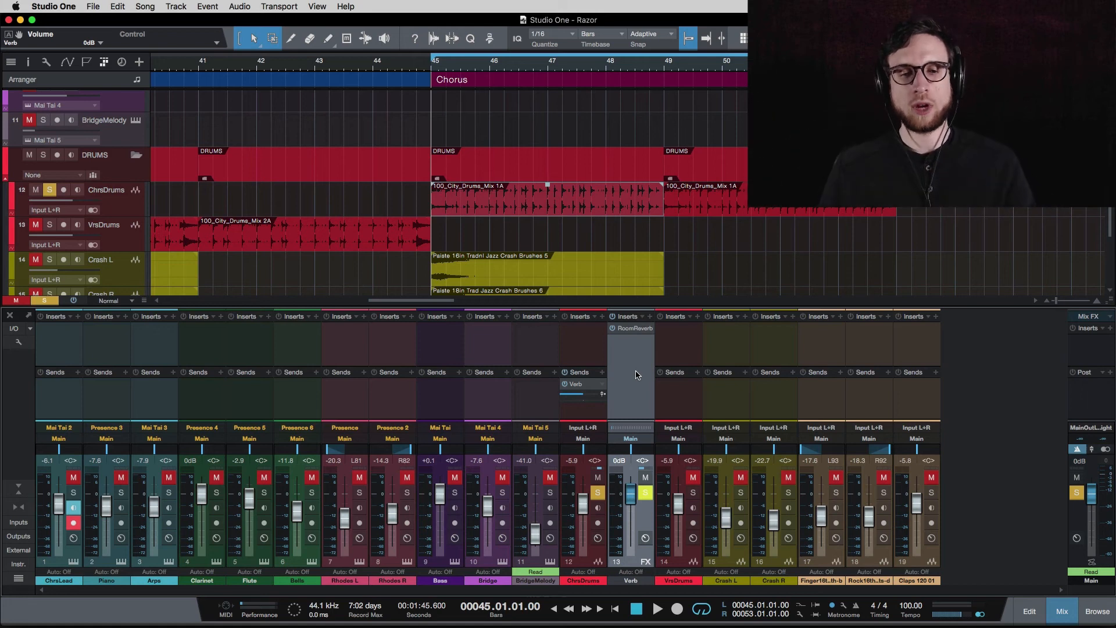
Step: Solo the Piano track, play the Chorus from bar 45, and unsolo ChrsDrums during playback before stopping
scroll(622, 191, "down", 1)
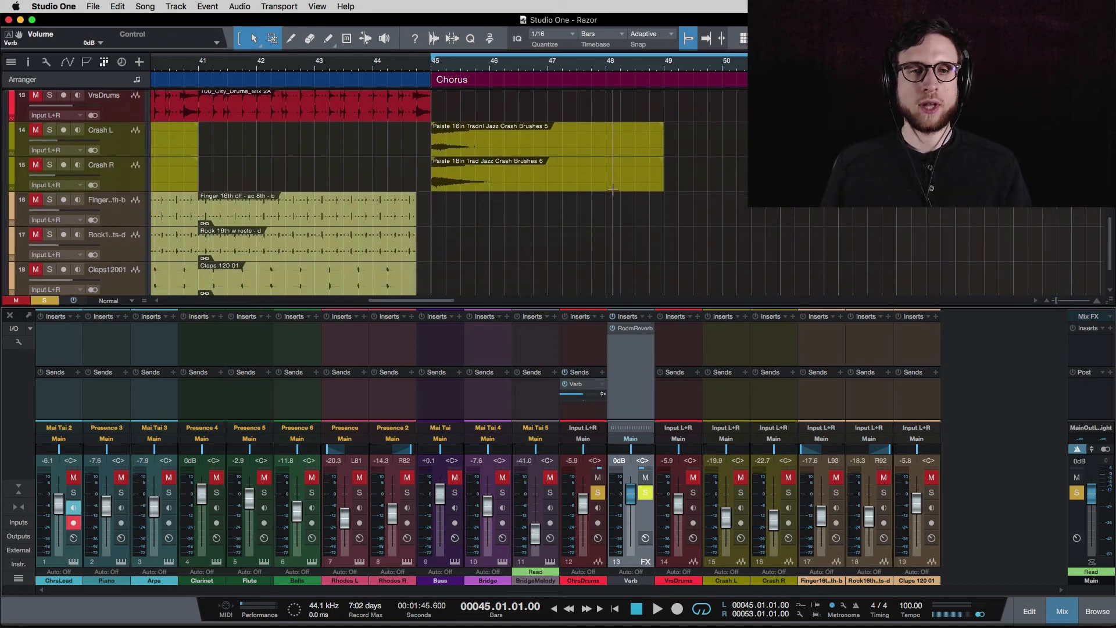
scroll(616, 192, "up", 5)
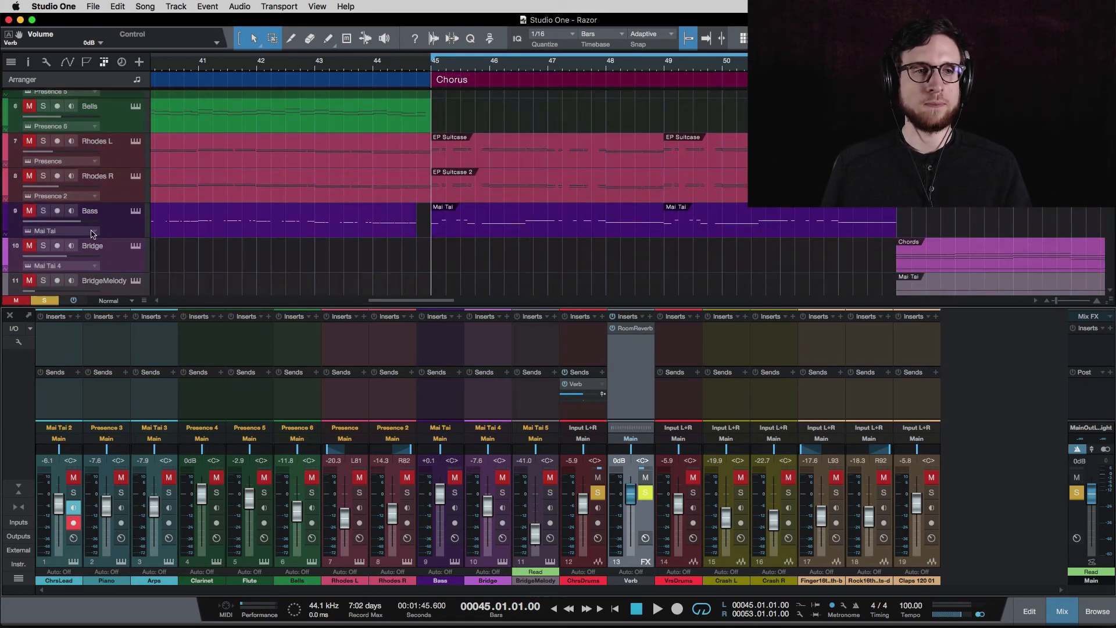
scroll(364, 218, "up", 3)
scroll(469, 223, "up", 2)
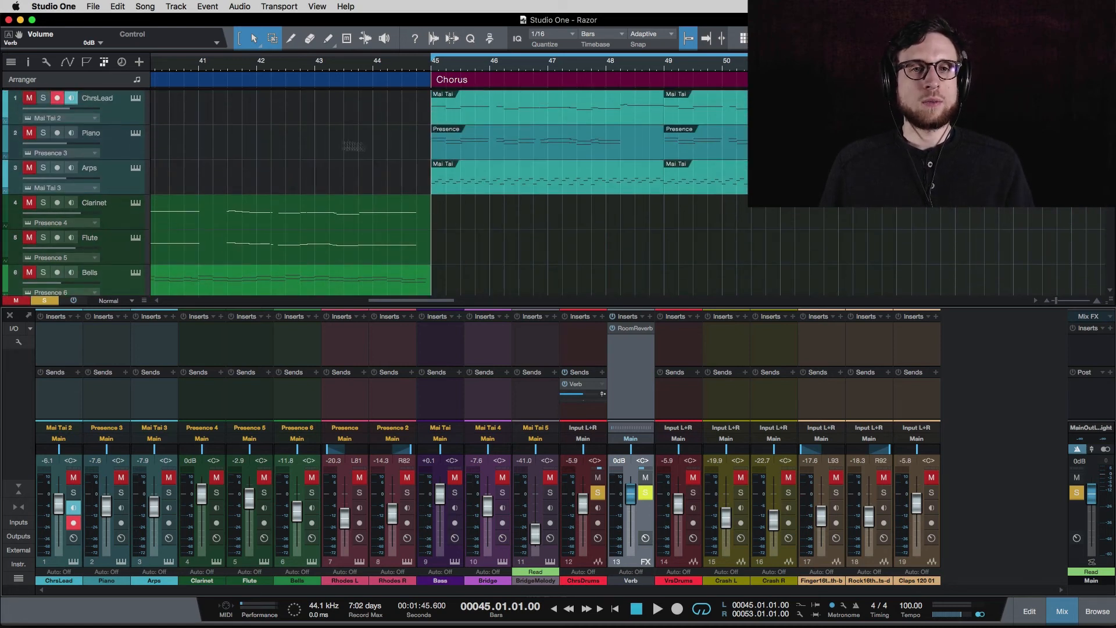
left_click(44, 136)
key("space")
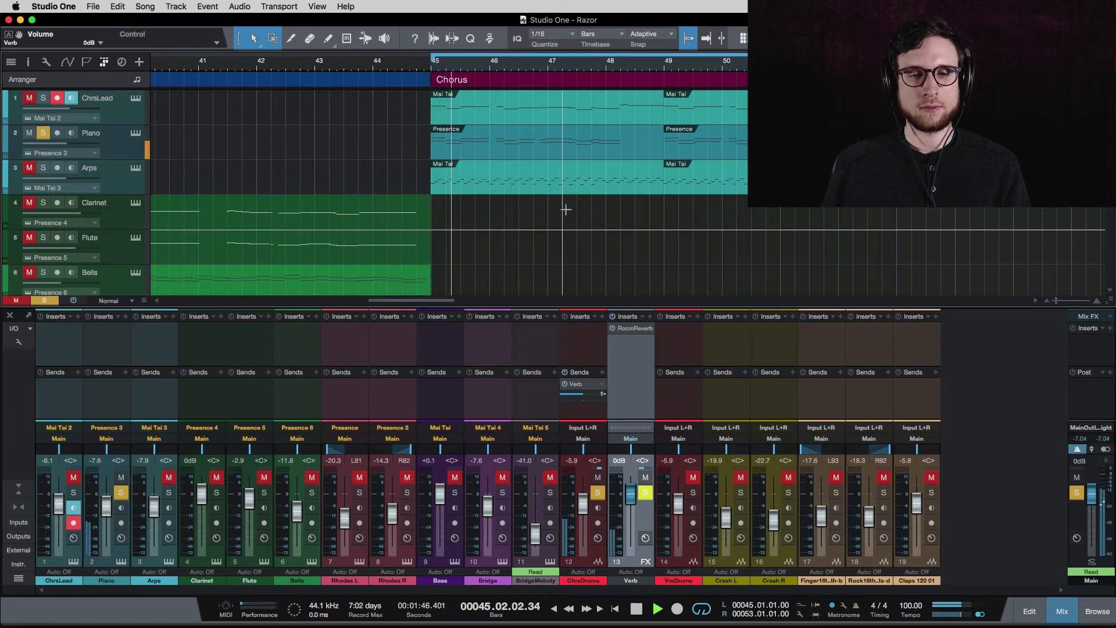
left_click(597, 491)
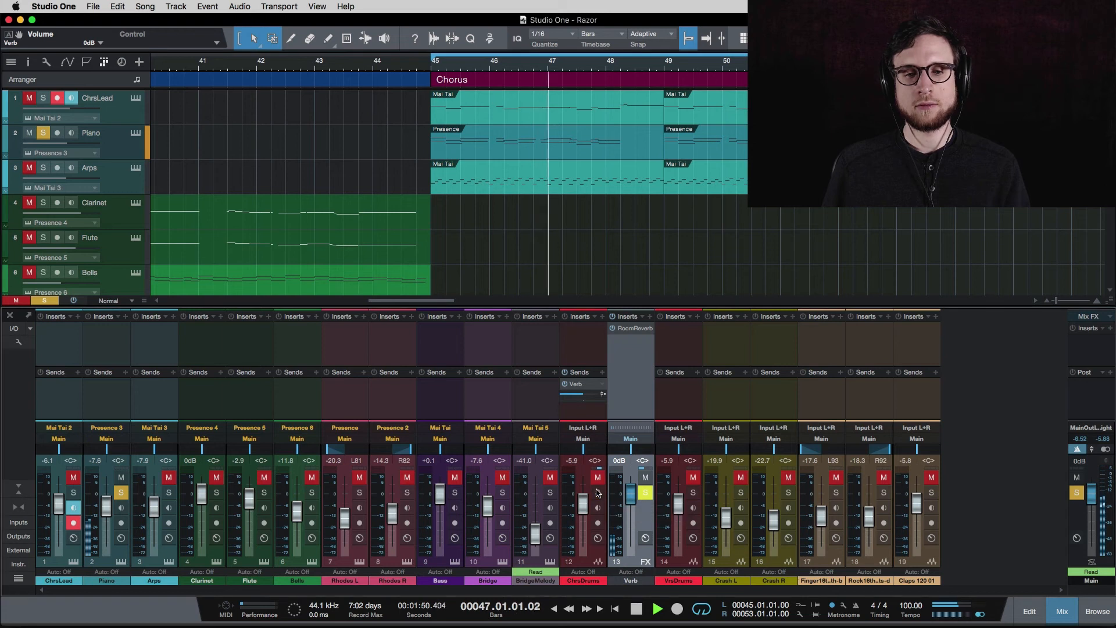
key("space")
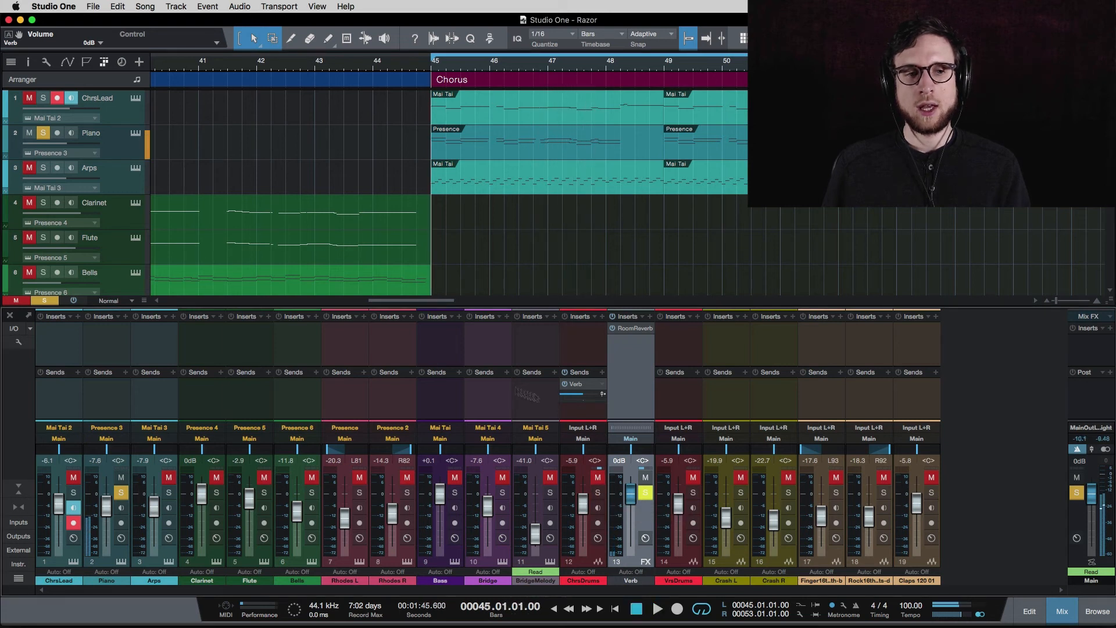
Step: Add a send from the Piano channel to the Verb channel
left_click(112, 401)
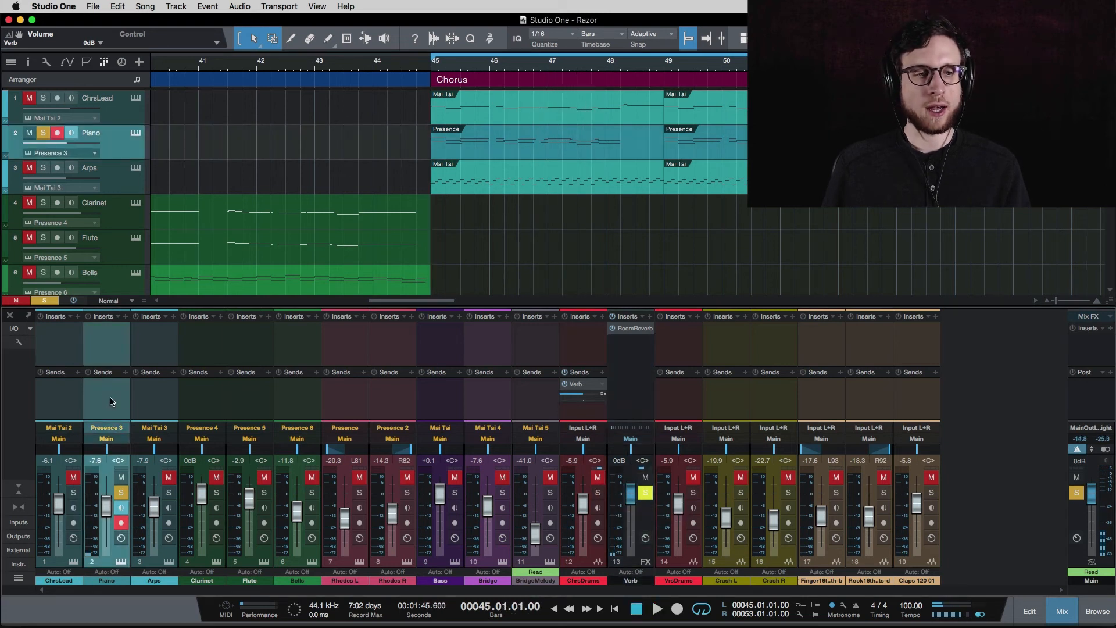
left_click(125, 372)
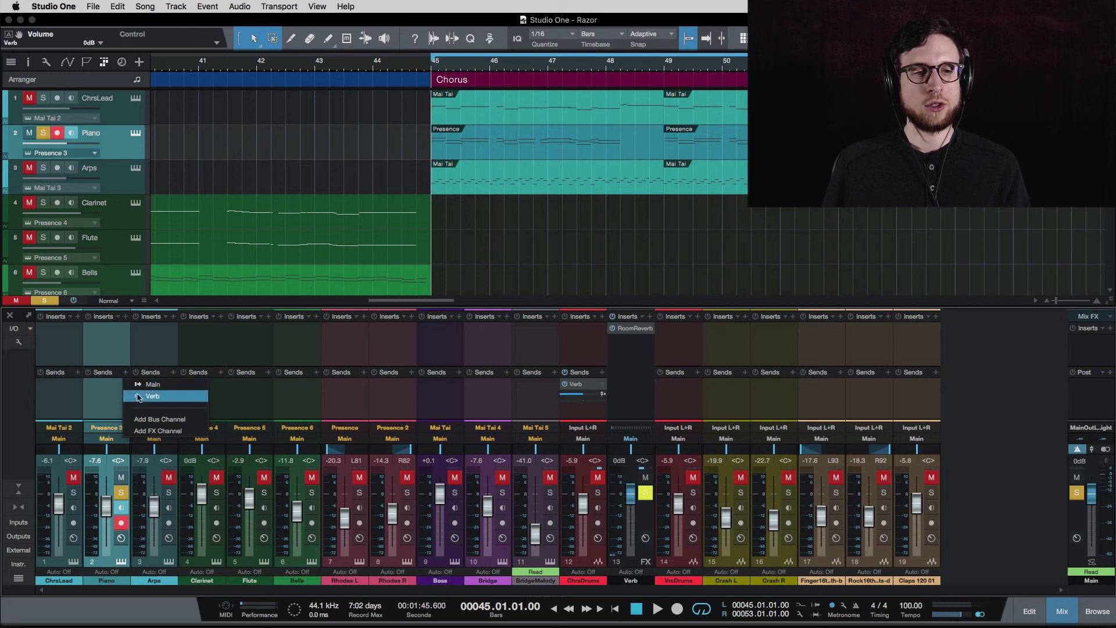
left_click(153, 396)
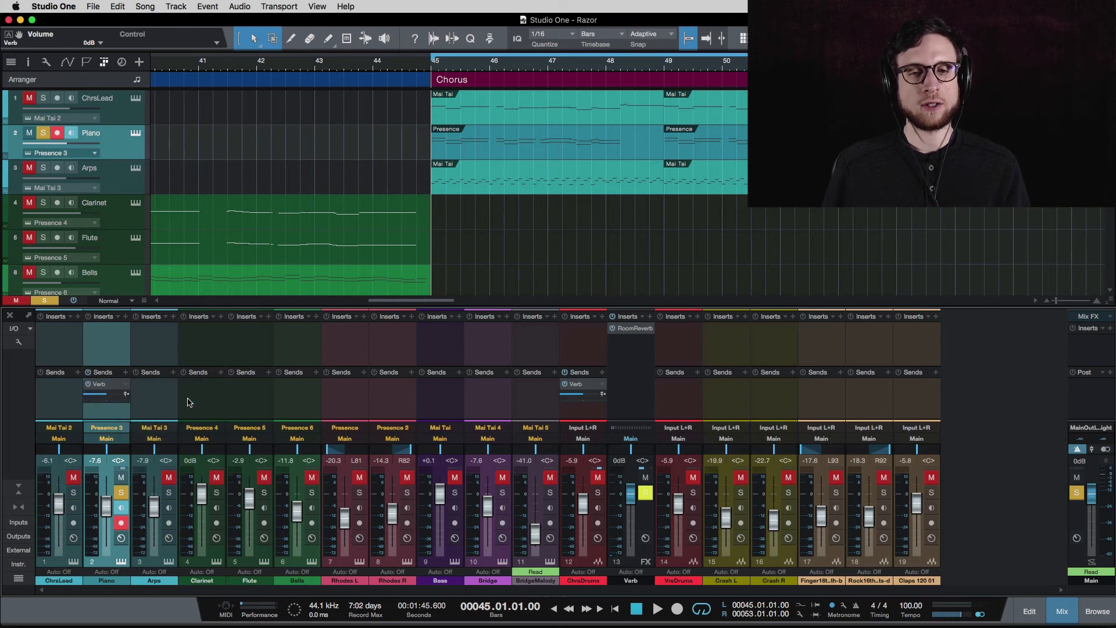
Step: Play the soloed Piano from bar 45, raise the Verb channel's fader to +10.0 dB during playback, and stop playback
key("space")
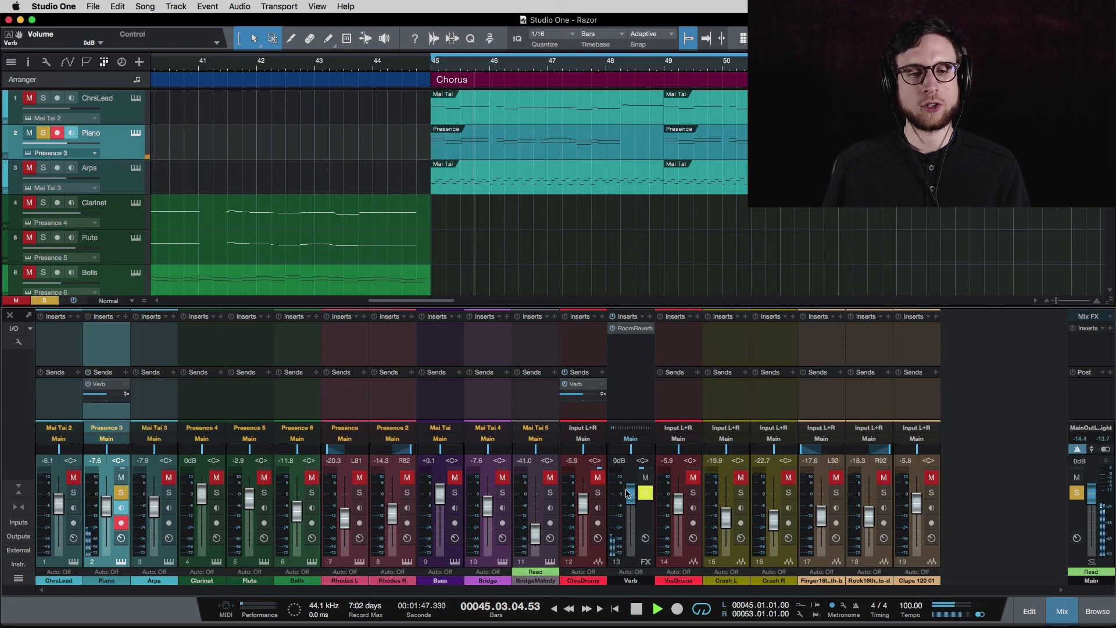
left_click_drag(627, 493, 637, 451)
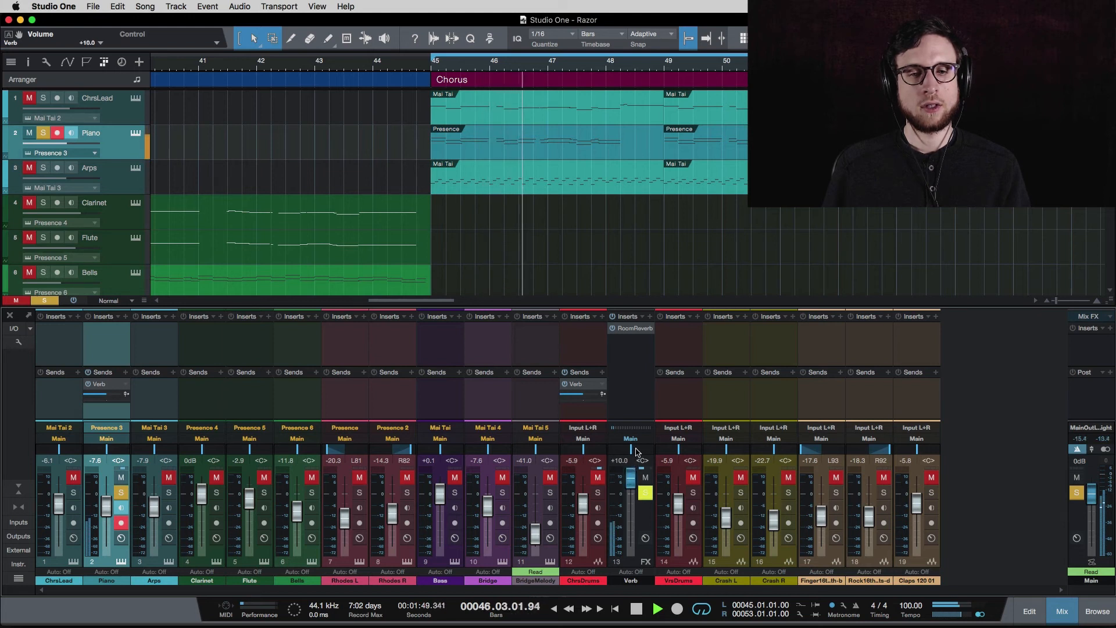
left_click_drag(637, 451, 669, 305)
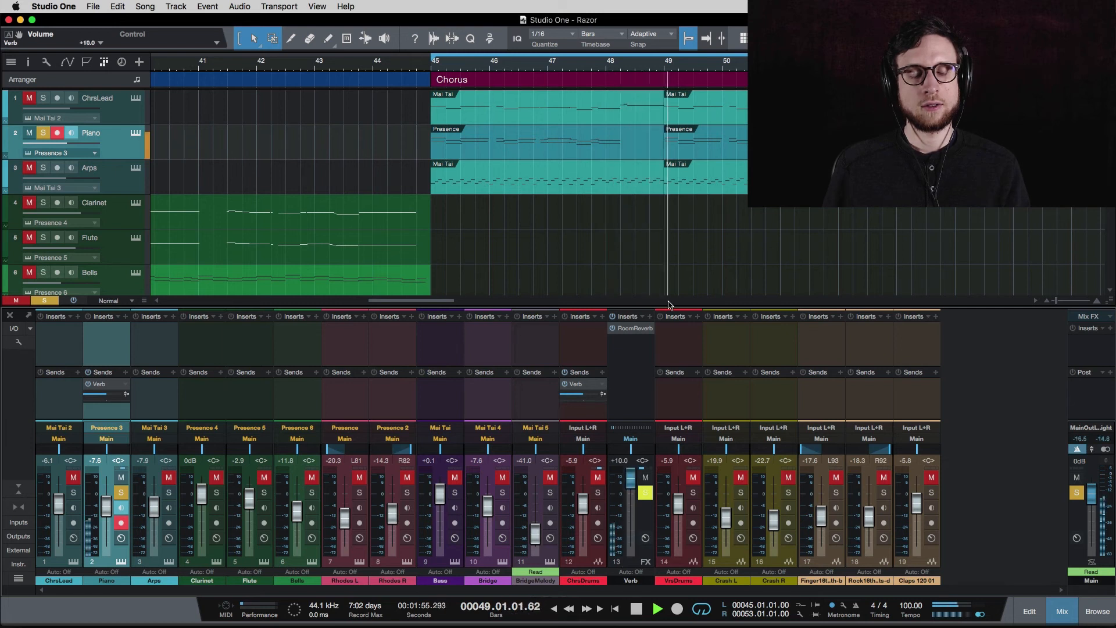
left_click_drag(669, 304, 645, 250)
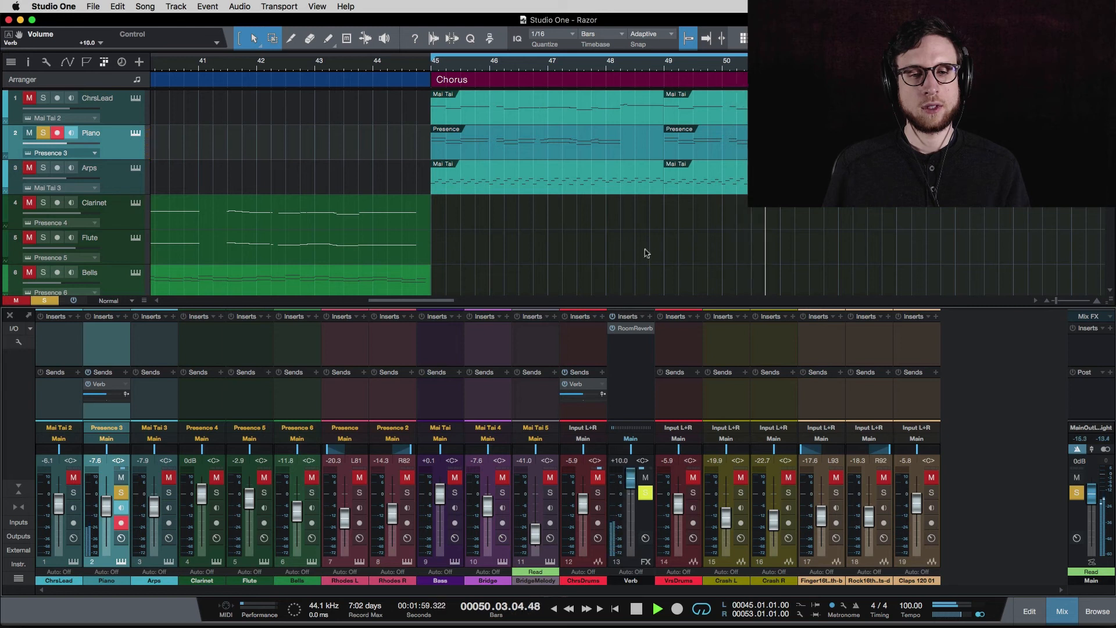
key("space")
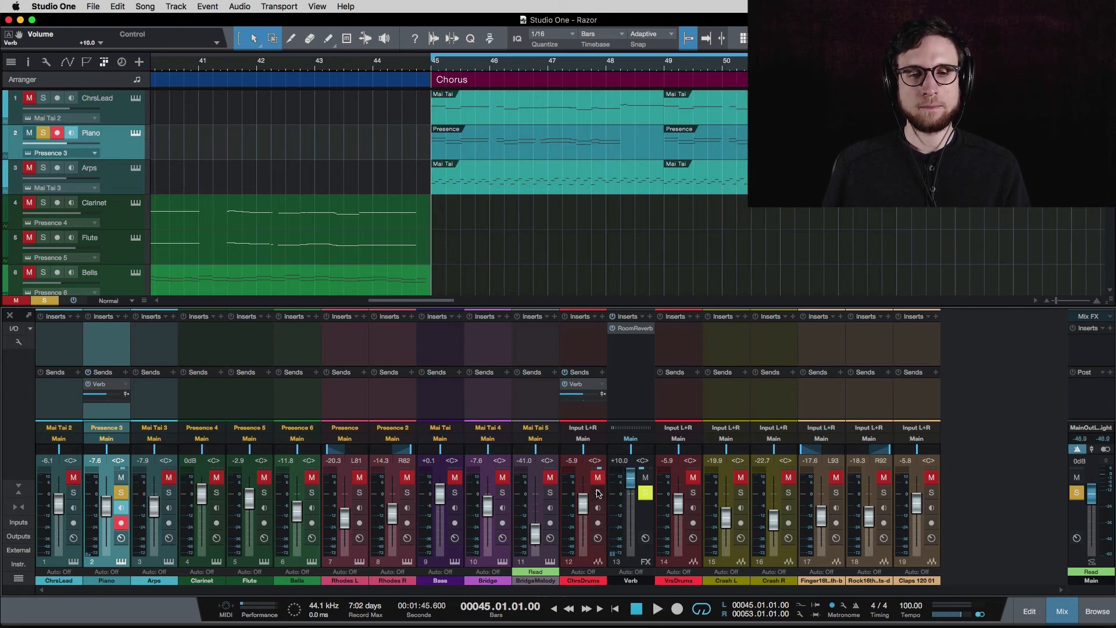
Step: Solo the ChrsDrums channel again, play the Piano and drums together through the Verb send, and stop playback
left_click(598, 493)
key("space")
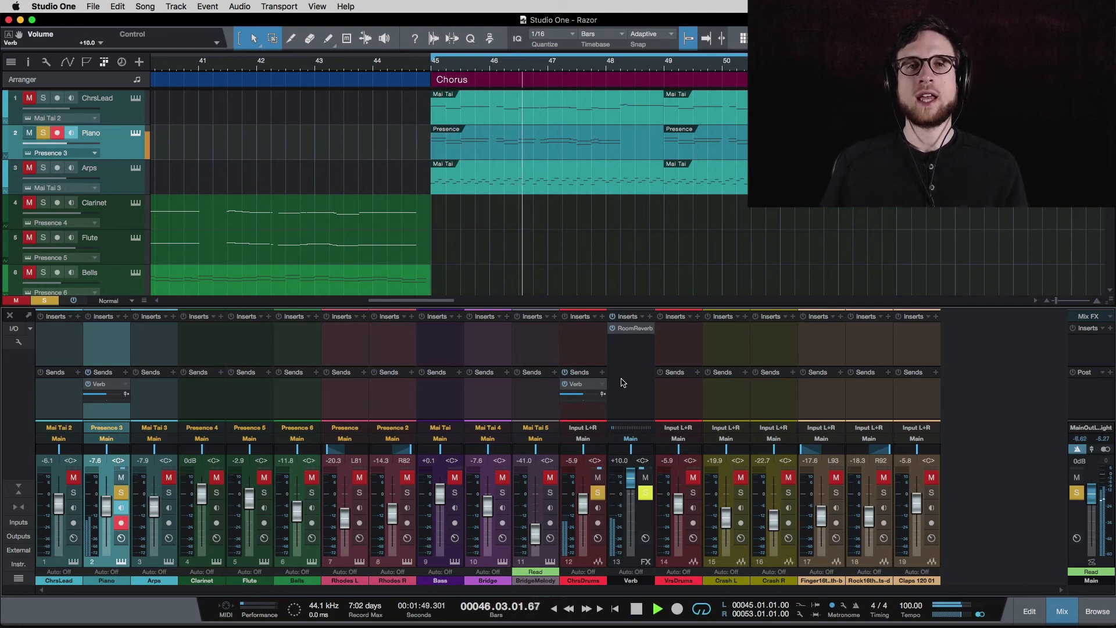
key("space")
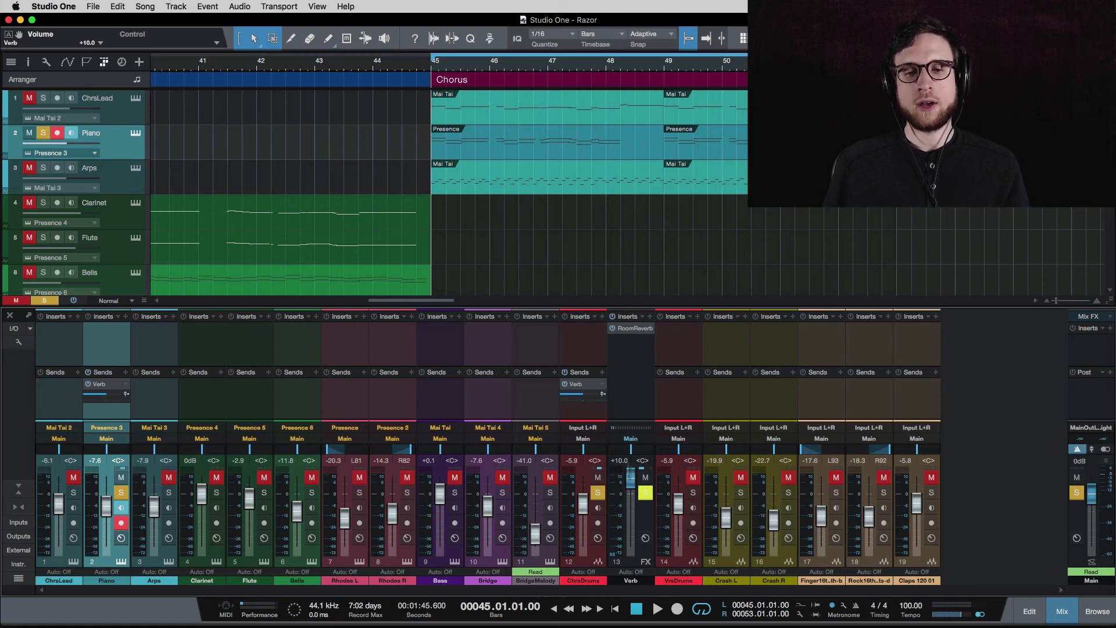
Step: Examine the Room Reverb settings on the Verb channel, close the plug-in window, and select the Verb channel
left_click(627, 329)
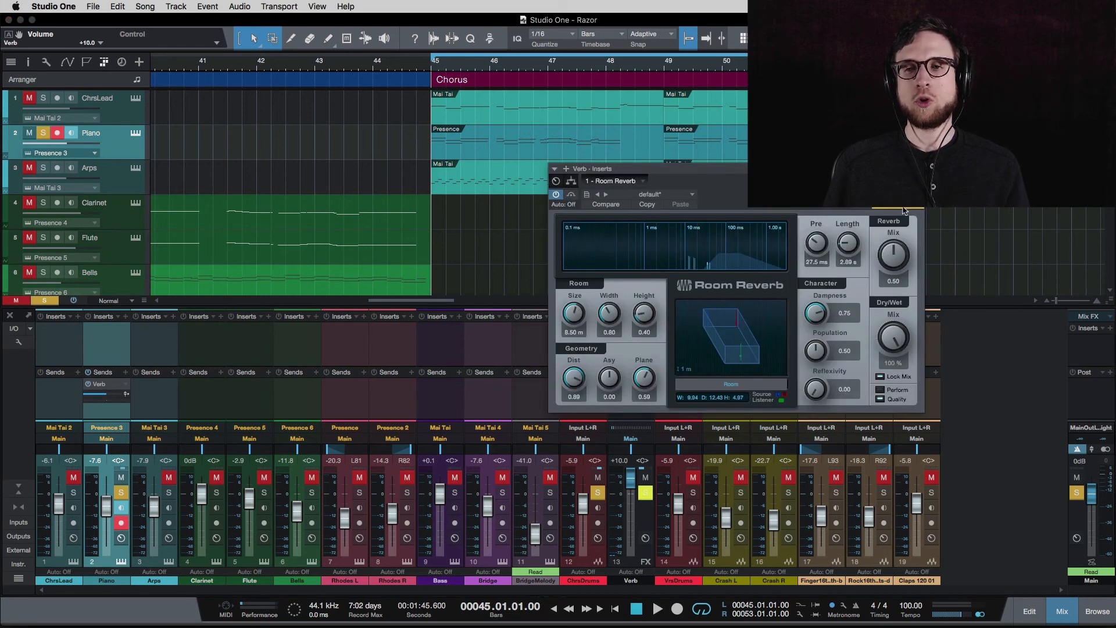
left_click(918, 169)
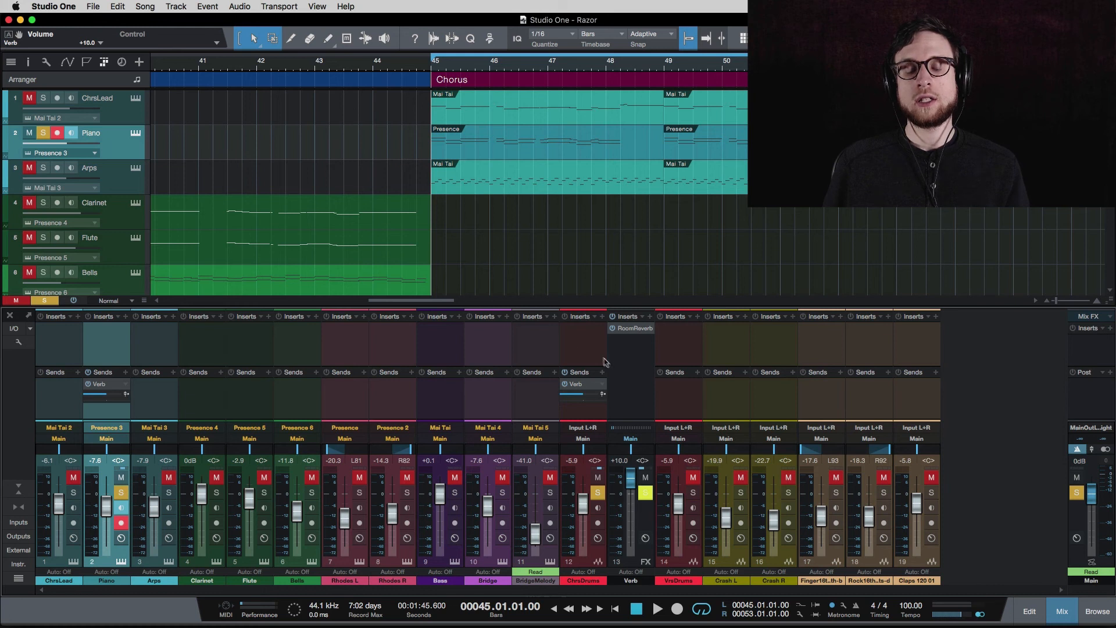
left_click(621, 365)
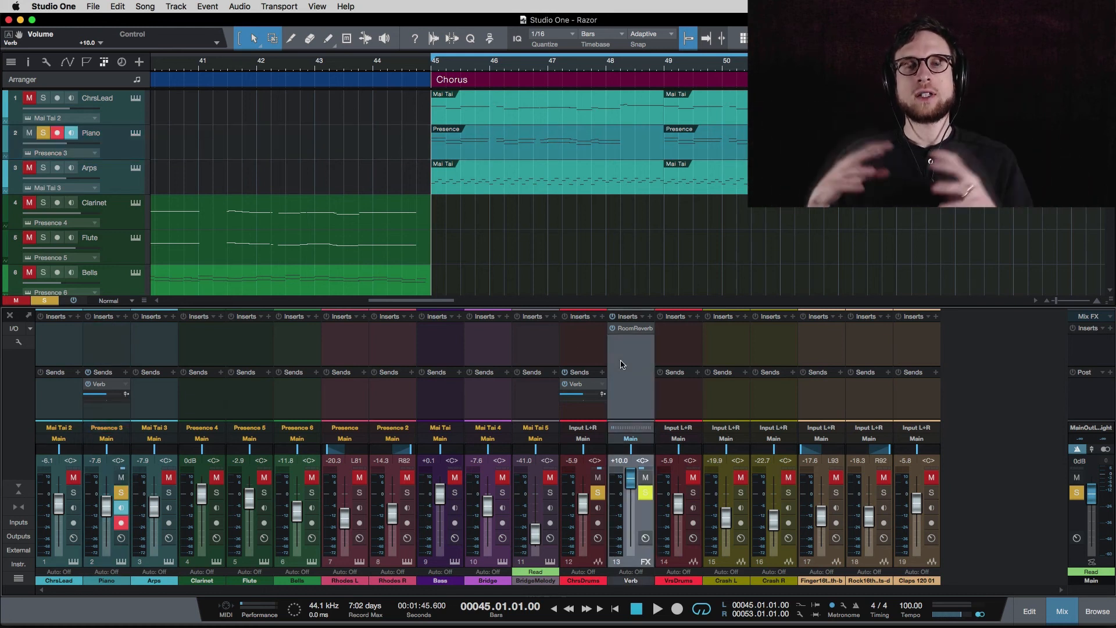